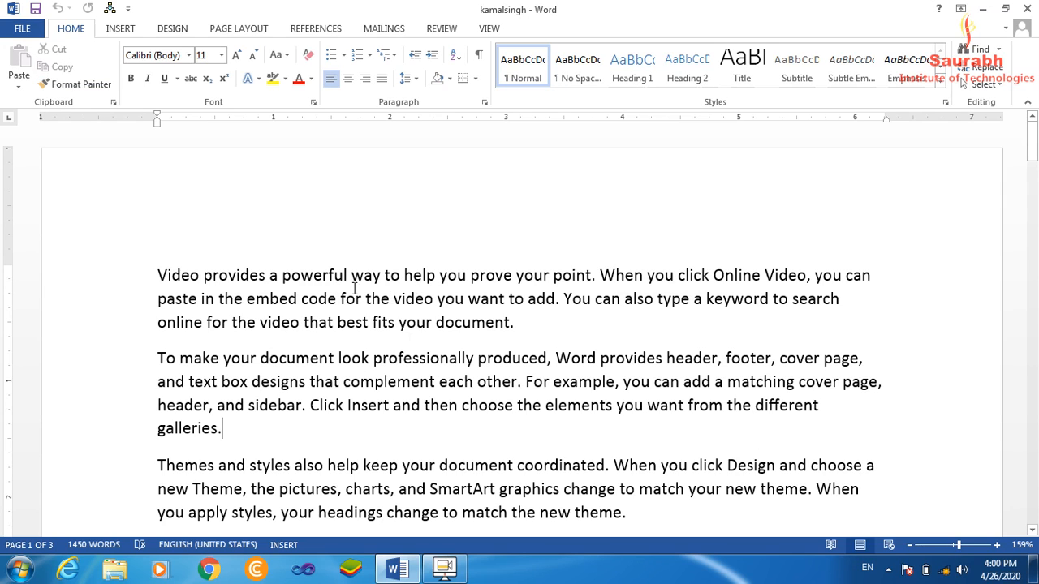
Move the sentence "To make your document look professionally produced… complement each other." into its own paragraph above "Save time in Word".
{"action": "left_click", "coordinate": [156, 358]}
{"action": "left_click_drag", "start_coordinate": [158, 358], "coordinate": [523, 375]}
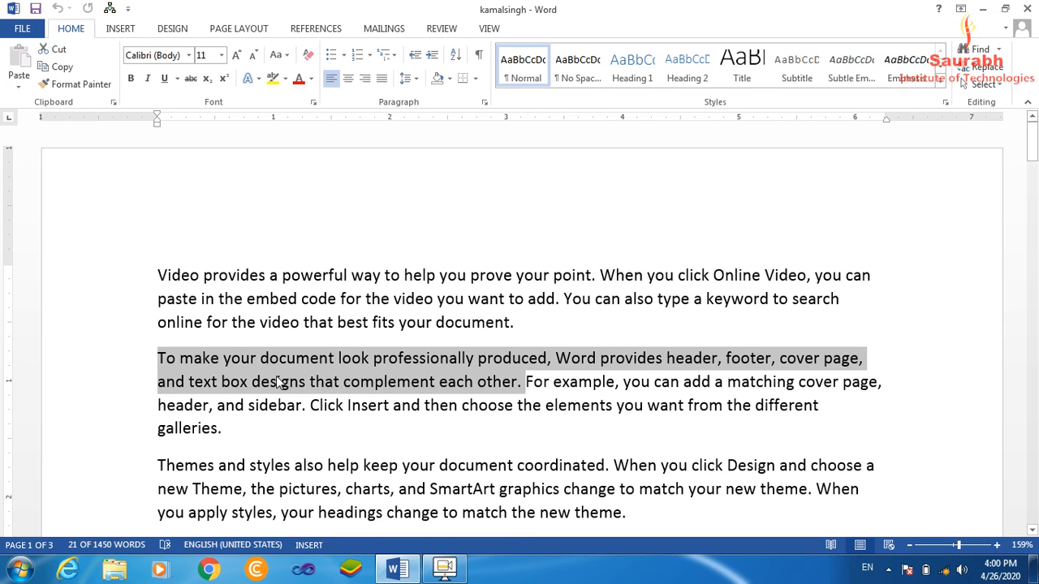
{"action": "left_click", "coordinate": [61, 69]}
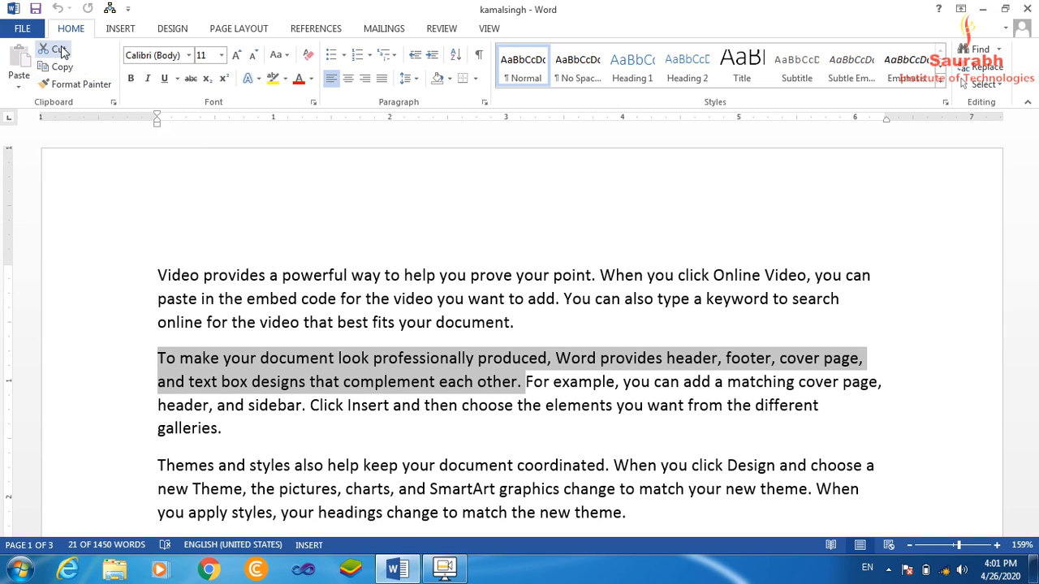
{"action": "left_click", "coordinate": [59, 50]}
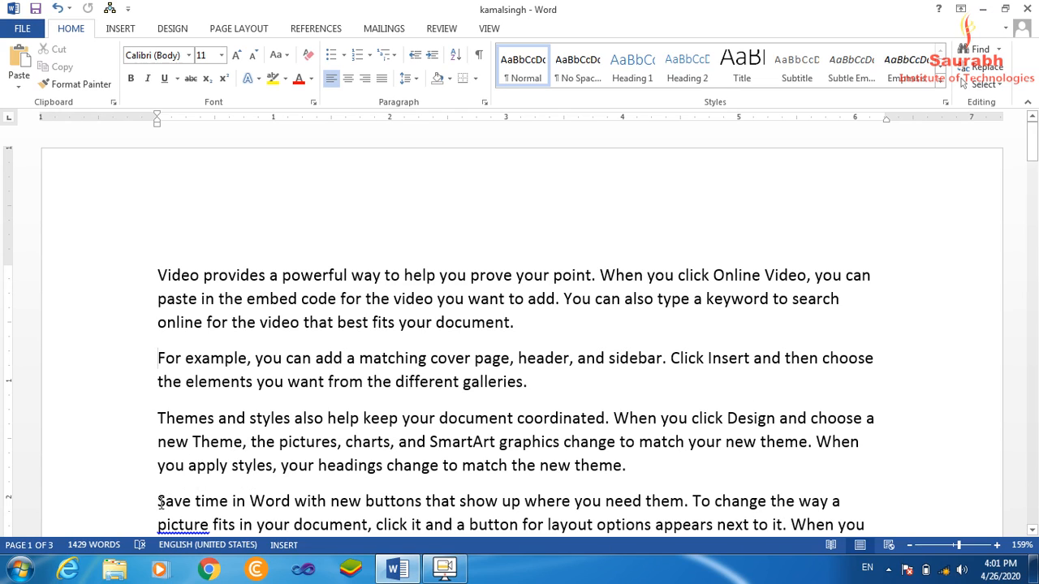
{"action": "left_click", "coordinate": [166, 500]}
{"action": "key", "text": "Return"}
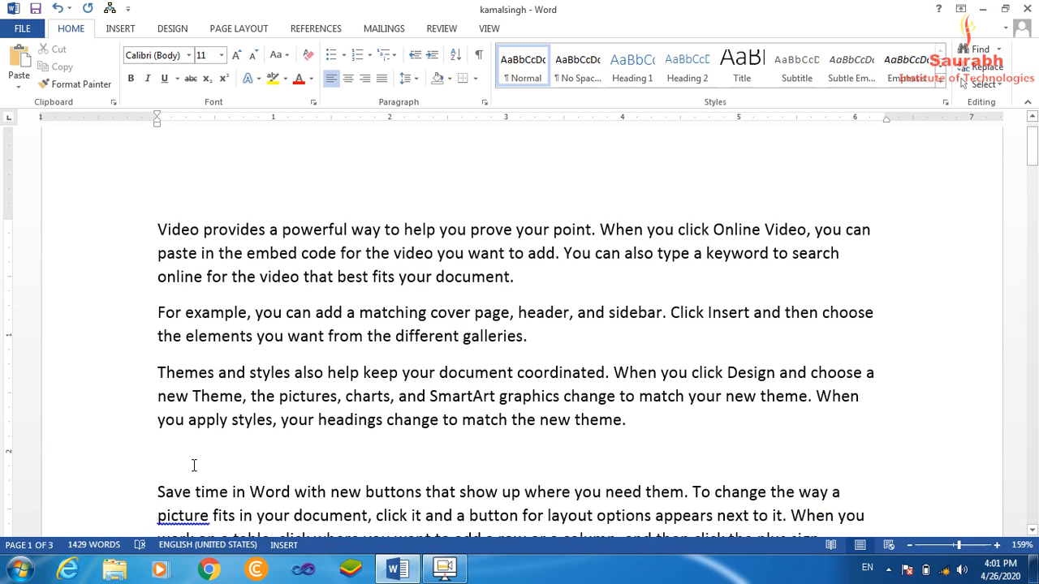
{"action": "left_click", "coordinate": [22, 58]}
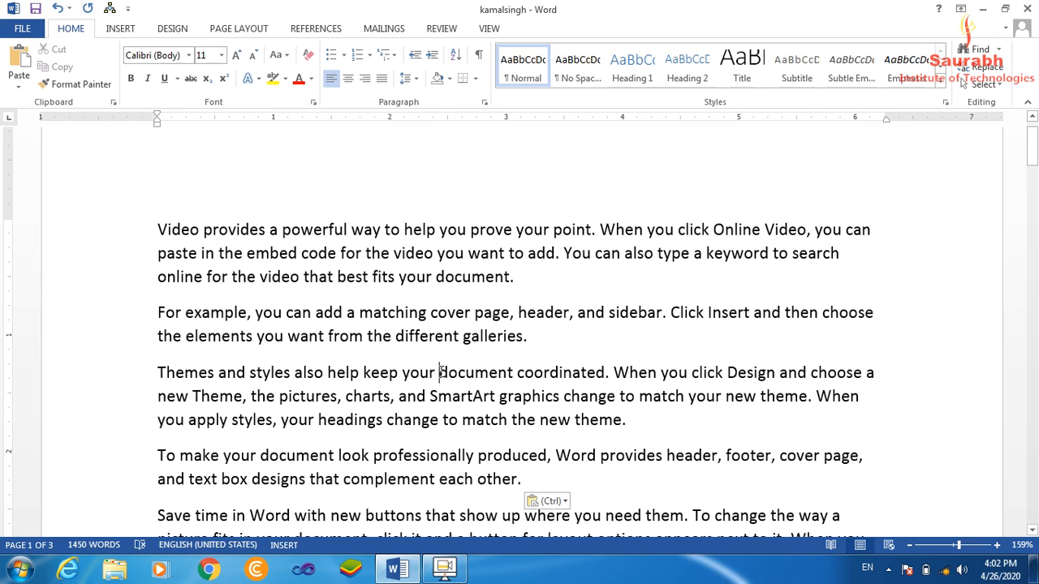
Copy the word "document" from the "Themes and styles" paragraph to the end of that paragraph and of the following one.
{"action": "left_click_drag", "start_coordinate": [439, 373], "coordinate": [515, 372]}
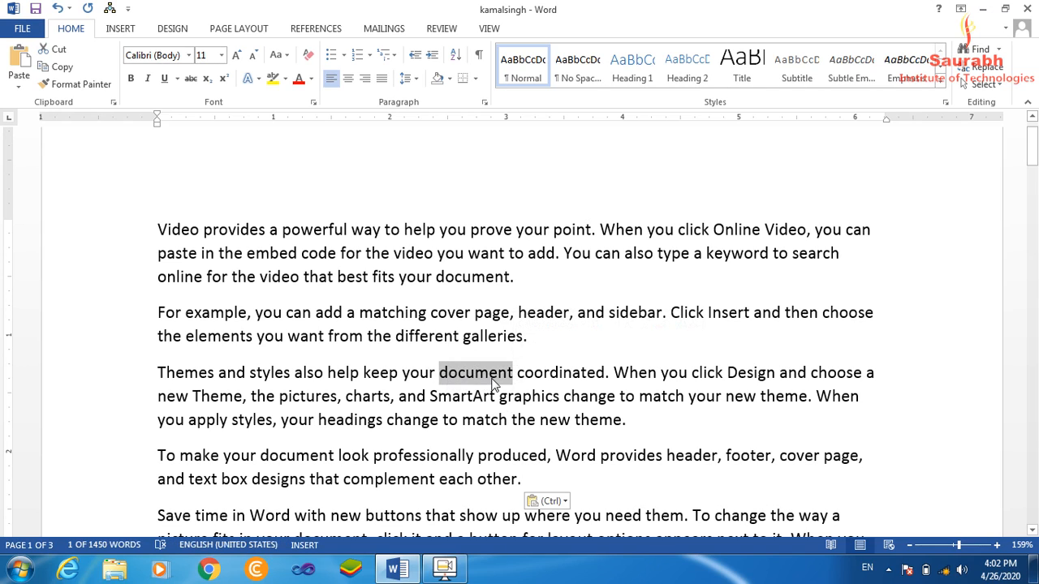
{"action": "left_click", "coordinate": [57, 68]}
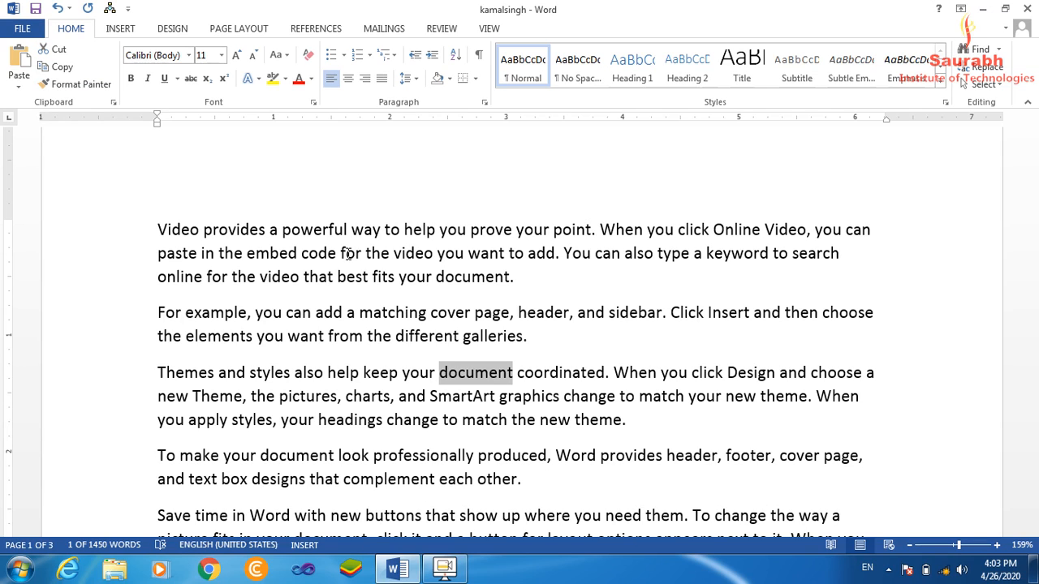
{"action": "left_click", "coordinate": [640, 423]}
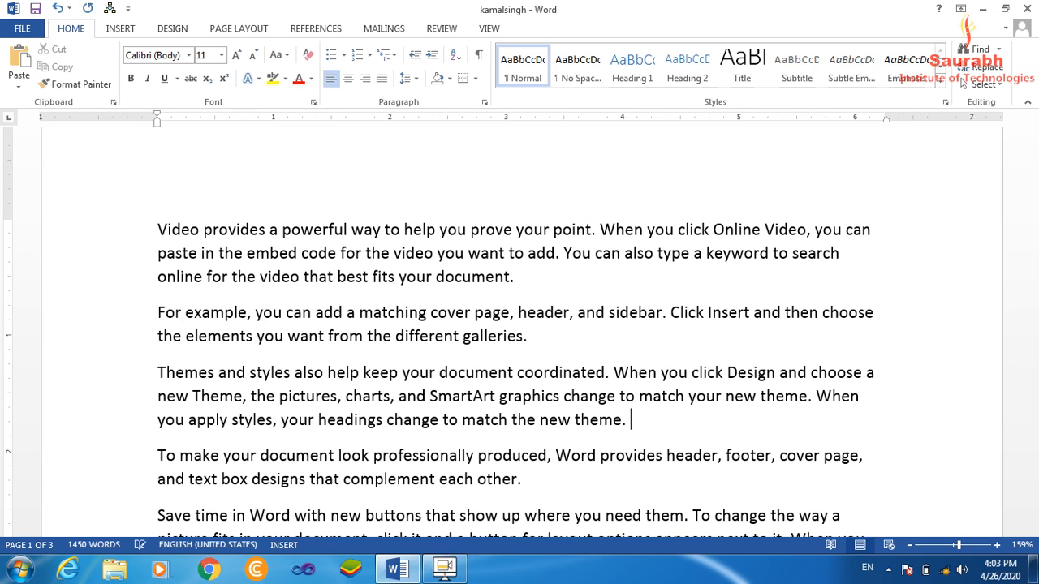
{"action": "left_click", "coordinate": [20, 56]}
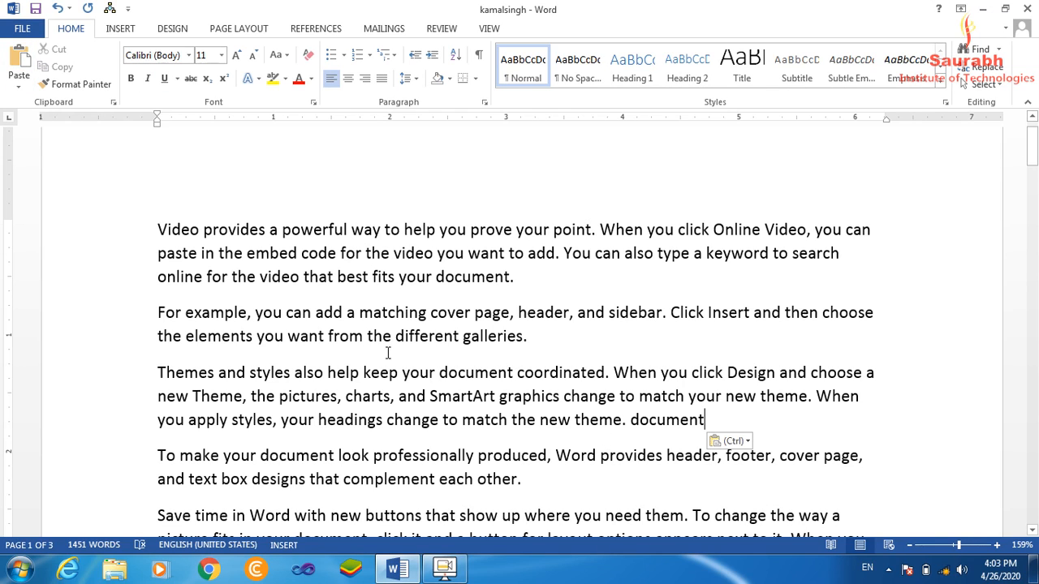
{"action": "left_click", "coordinate": [532, 481]}
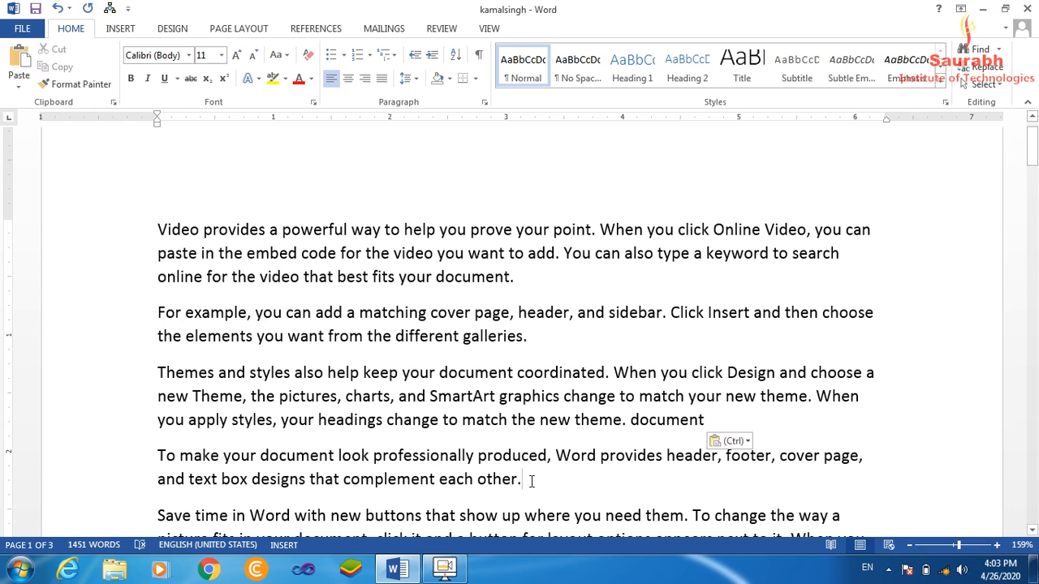
{"action": "left_click", "coordinate": [19, 63]}
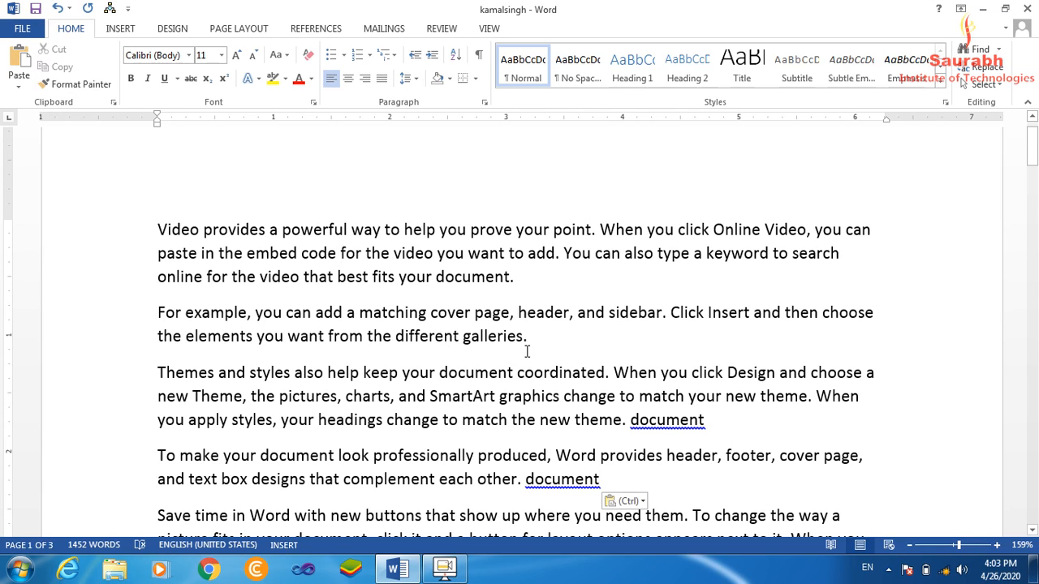
Display the Office clipboard and collect the words "powerful" from the first paragraph and "matching" from the second.
{"action": "left_click", "coordinate": [114, 104]}
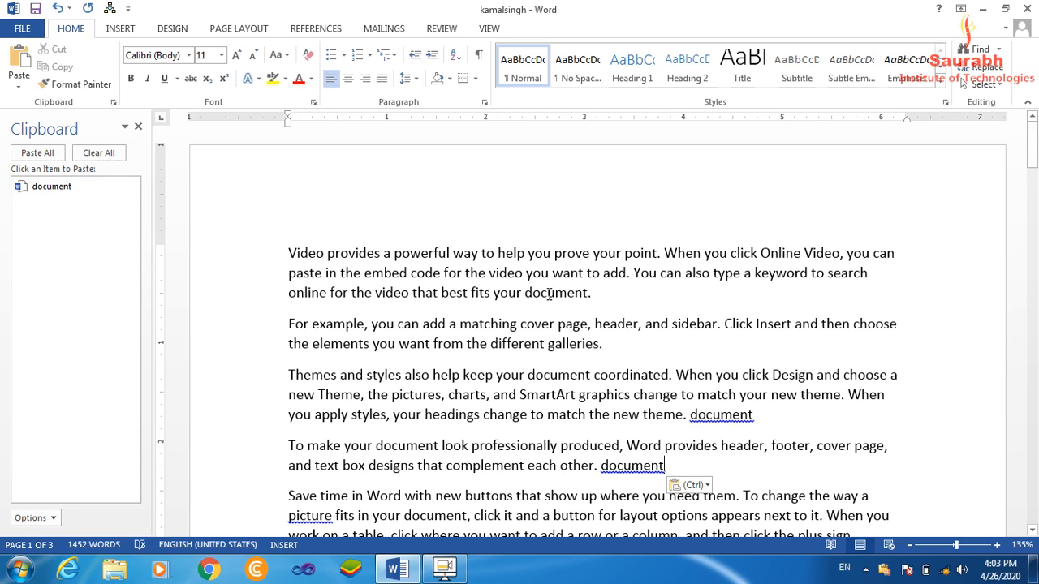
{"action": "left_click_drag", "start_coordinate": [394, 254], "coordinate": [449, 254]}
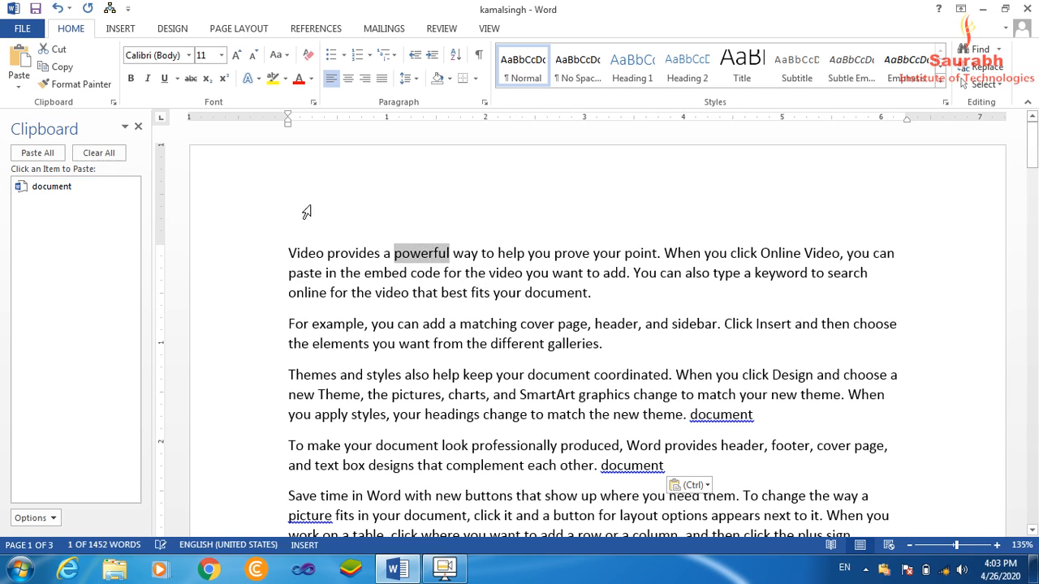
{"action": "left_click", "coordinate": [60, 68]}
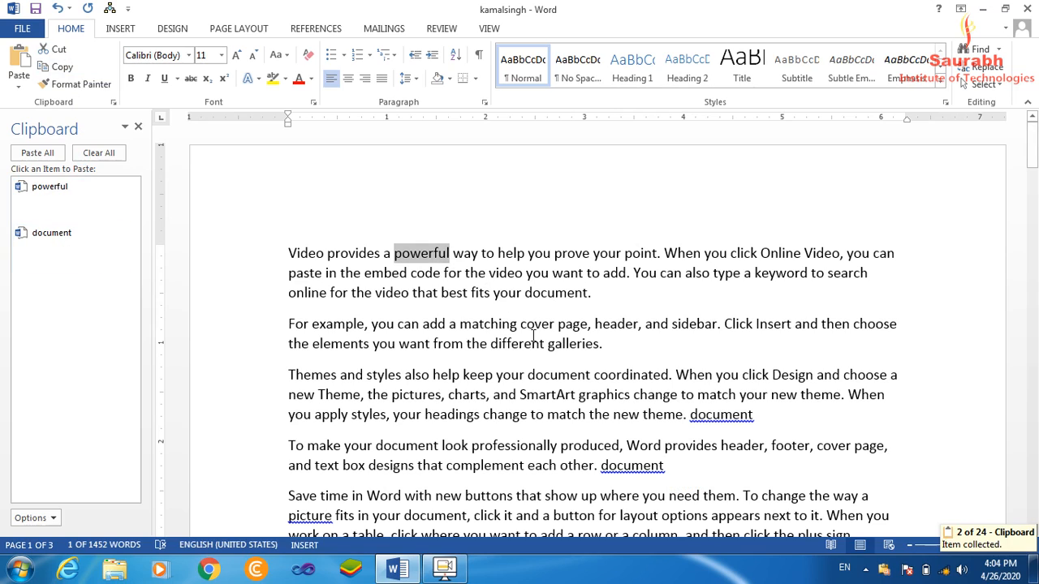
{"action": "left_click_drag", "start_coordinate": [460, 326], "coordinate": [517, 326]}
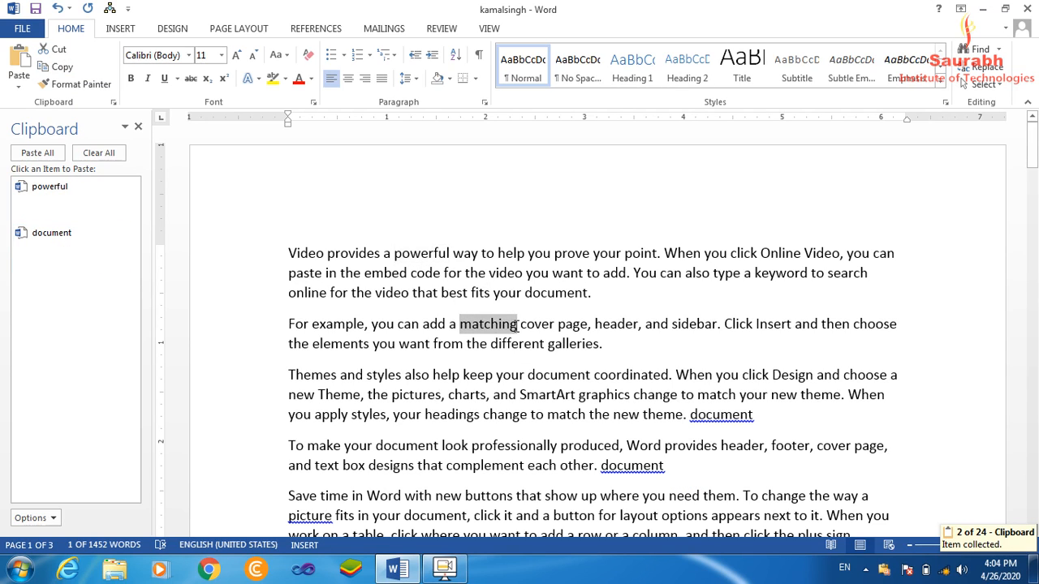
{"action": "left_click", "coordinate": [65, 67]}
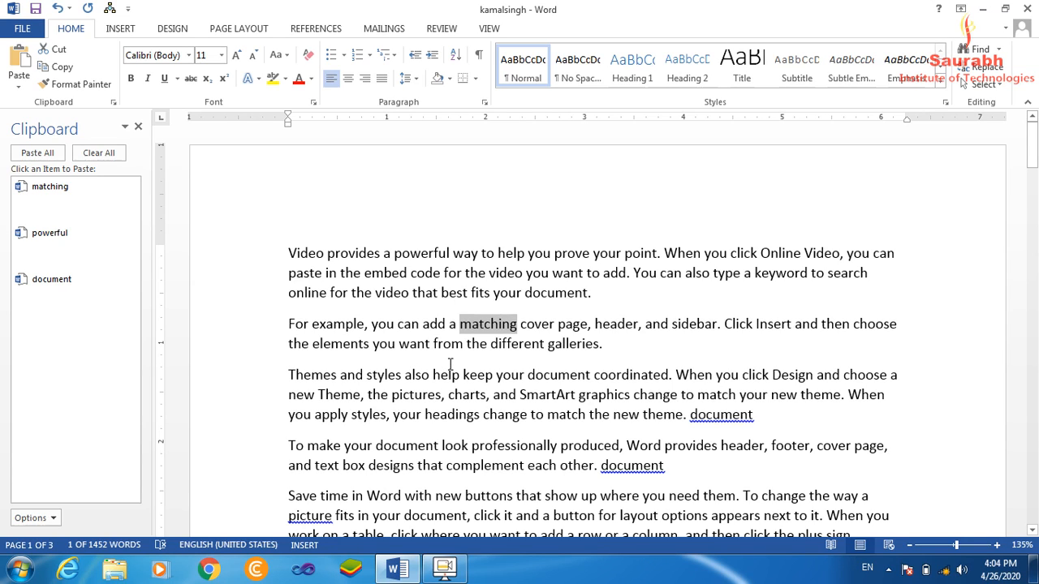
Paste the collected "powerful" at the end of the first paragraph and all clipboard items at the end of the second.
{"action": "left_click", "coordinate": [609, 292]}
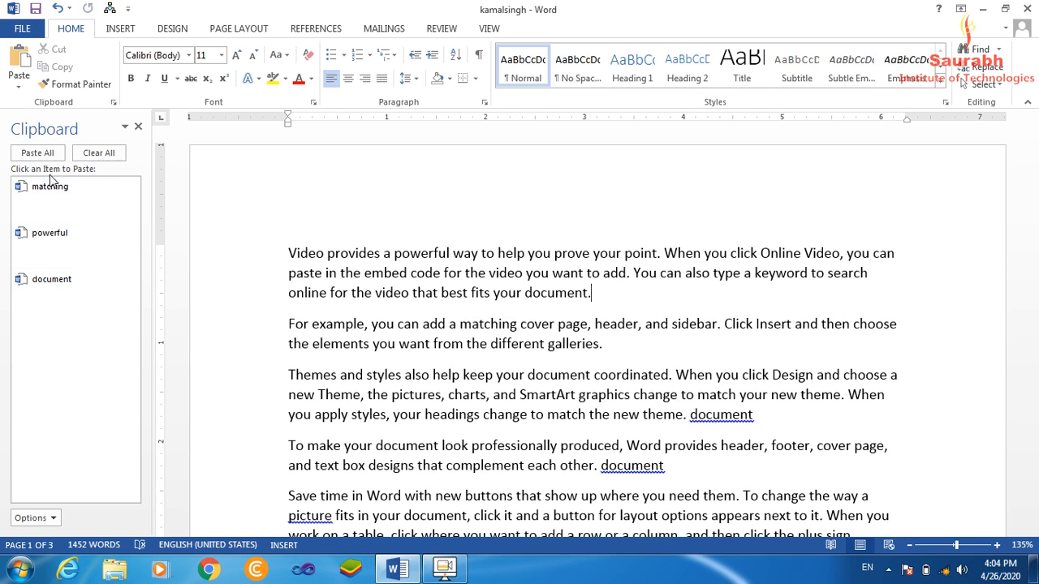
{"action": "left_click", "coordinate": [47, 234]}
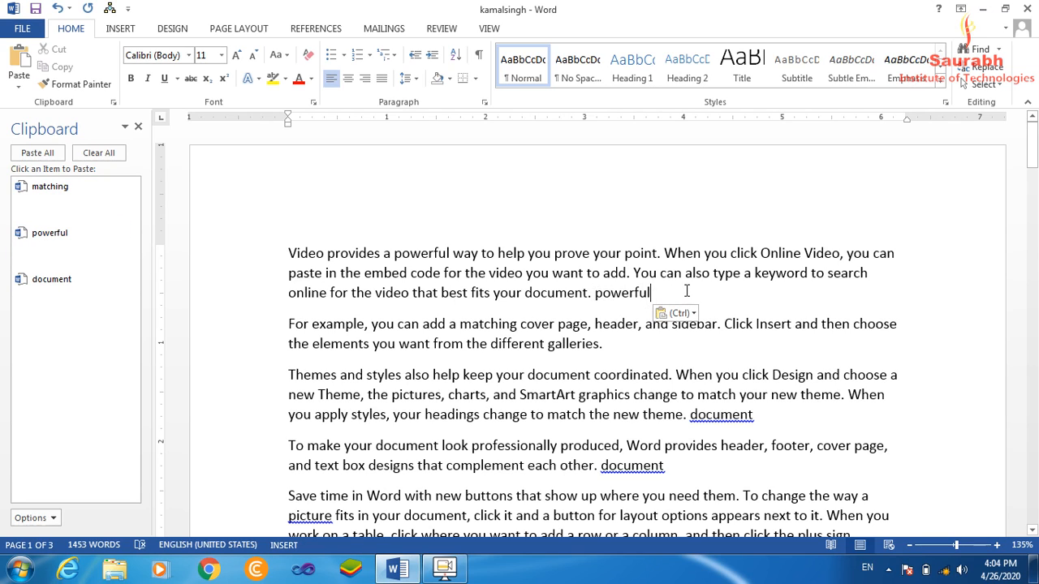
{"action": "left_click", "coordinate": [615, 345]}
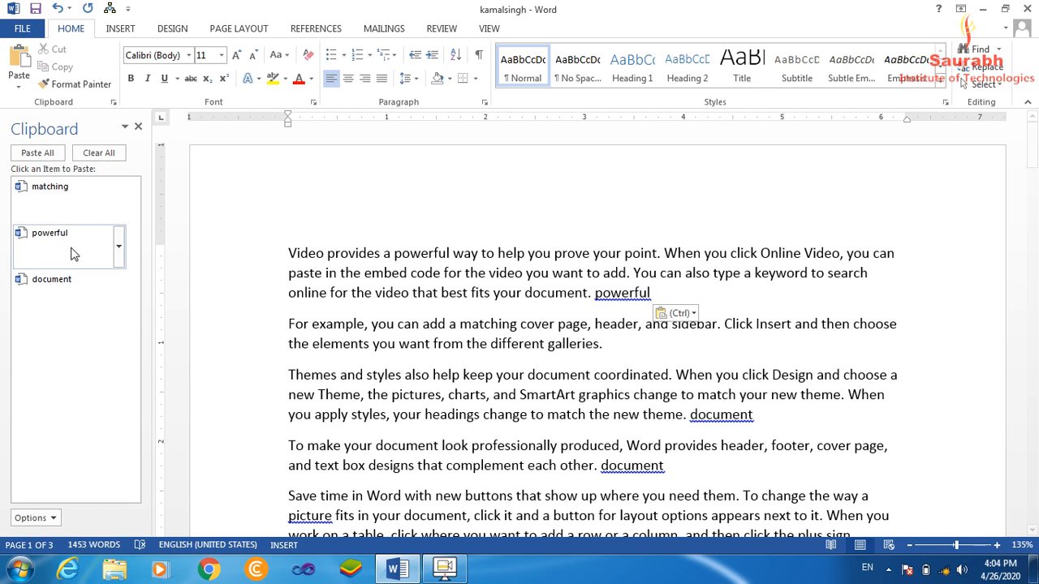
{"action": "mouse_move", "coordinate": [47, 192]}
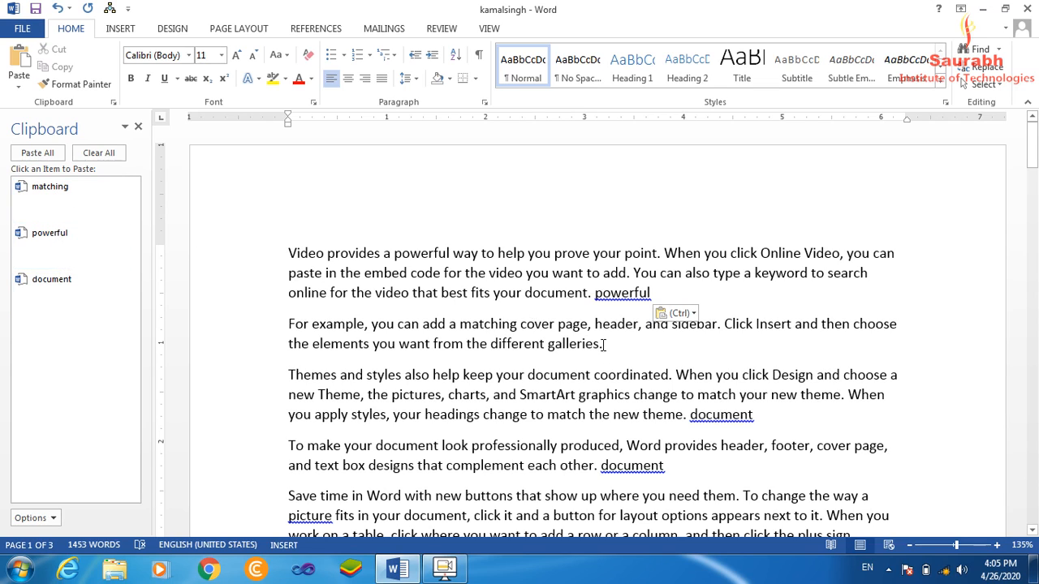
{"action": "left_click", "coordinate": [44, 156]}
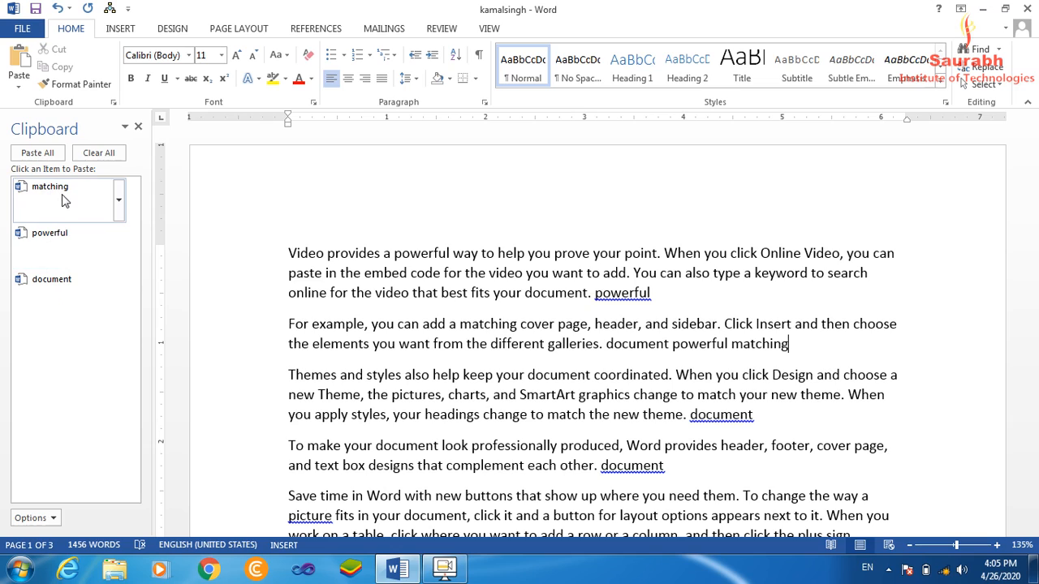
Clear all collected items from the Office clipboard and close it.
{"action": "left_click", "coordinate": [120, 205]}
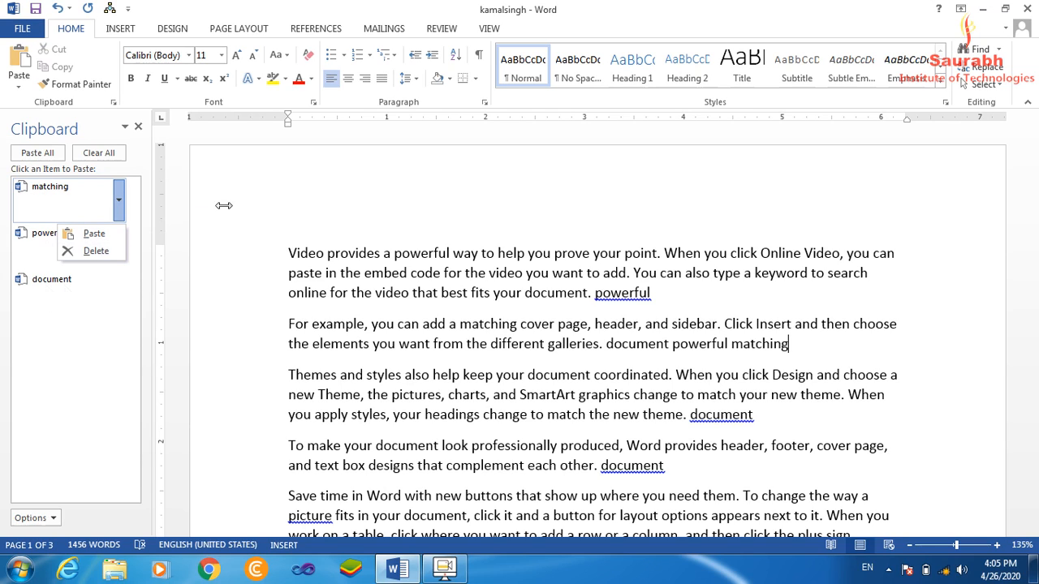
{"action": "left_click", "coordinate": [351, 268]}
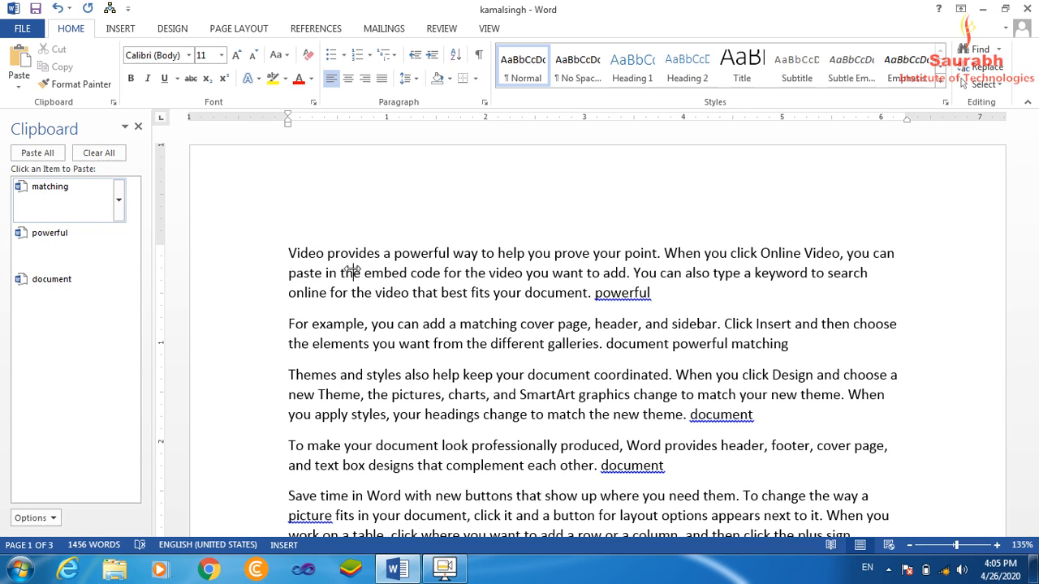
{"action": "left_click", "coordinate": [100, 154]}
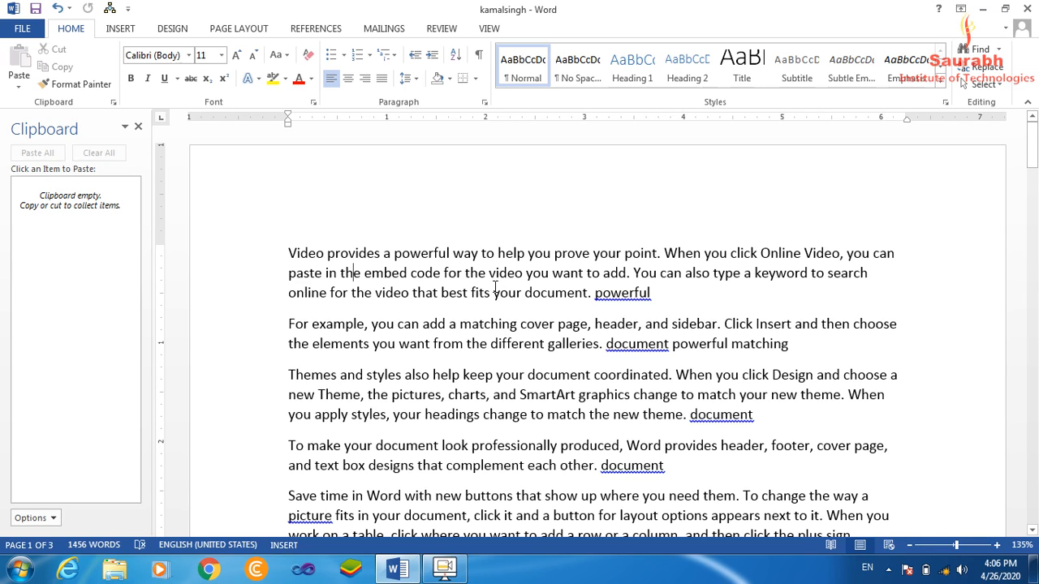
{"action": "left_click", "coordinate": [138, 128]}
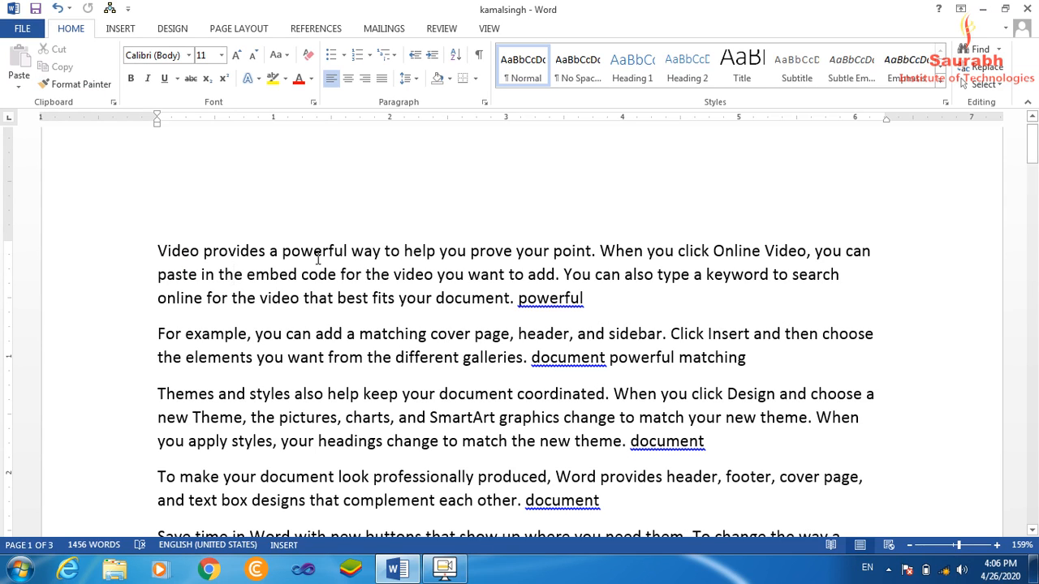
Format the first "powerful" in the opening paragraph with red font color, the Snap ITC font and size 16.
{"action": "left_click_drag", "start_coordinate": [337, 254], "coordinate": [354, 254]}
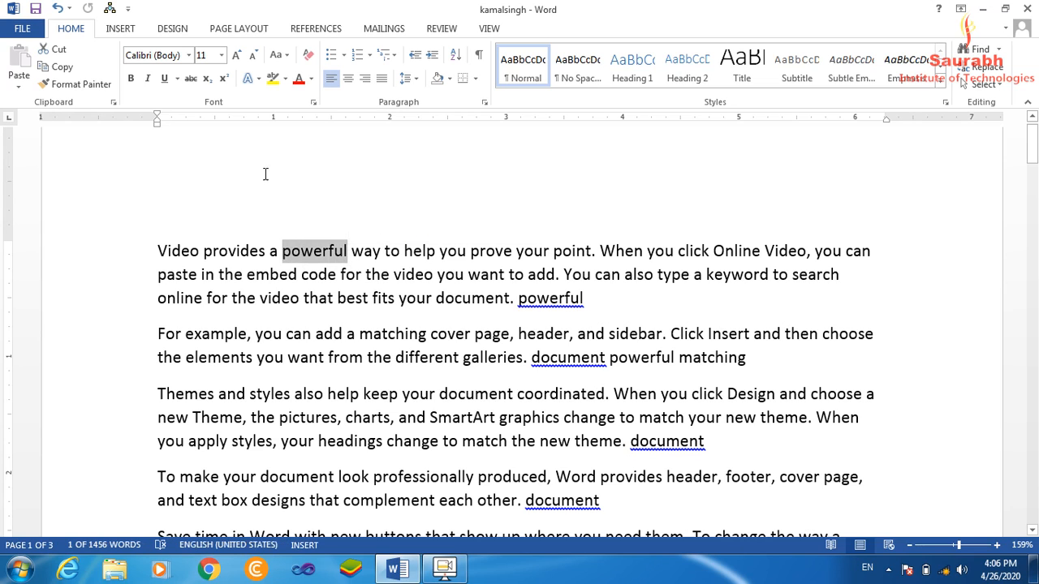
{"action": "left_click", "coordinate": [312, 80]}
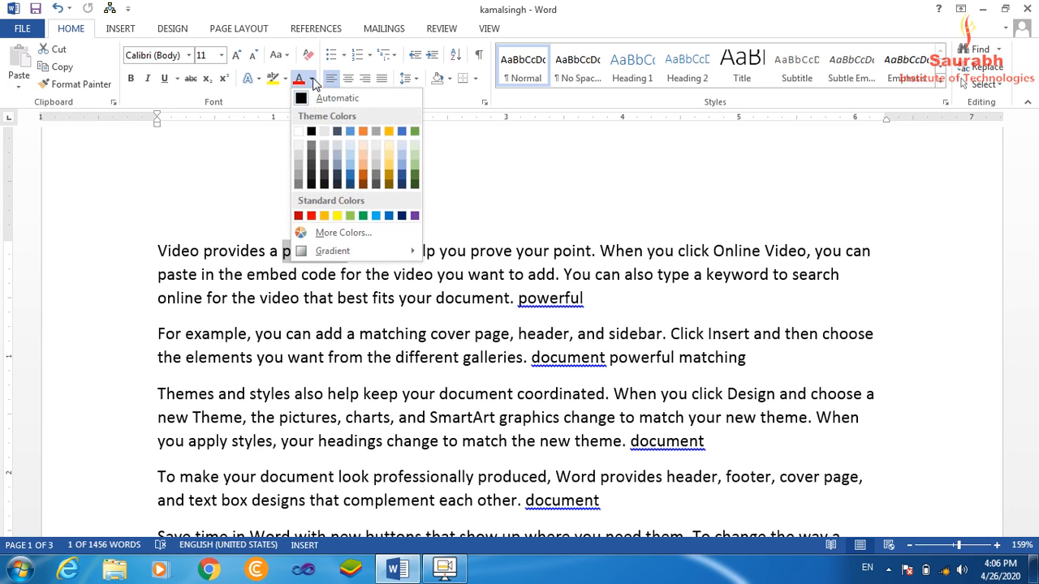
{"action": "left_click", "coordinate": [312, 216]}
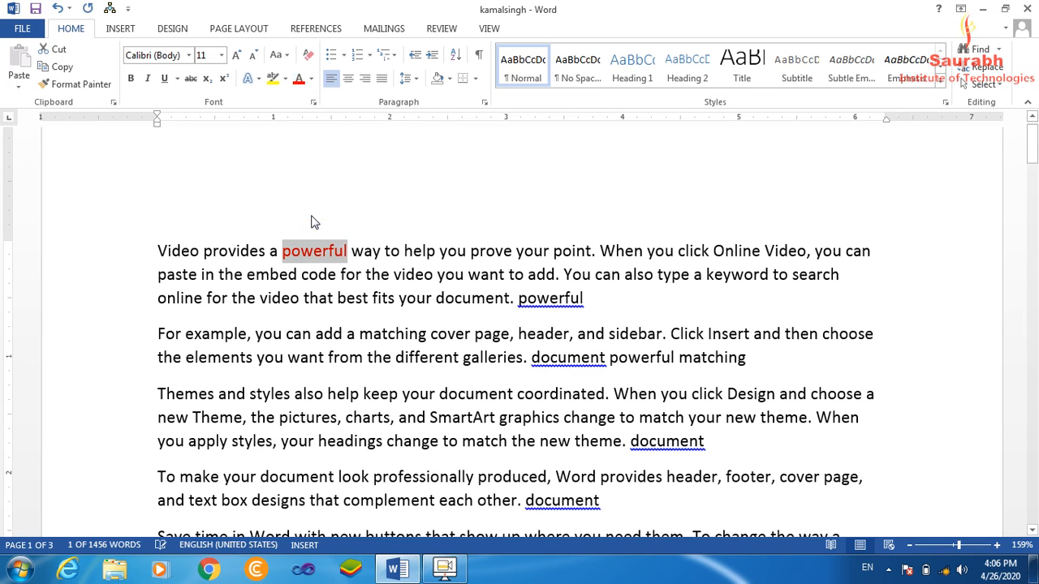
{"action": "left_click", "coordinate": [190, 58]}
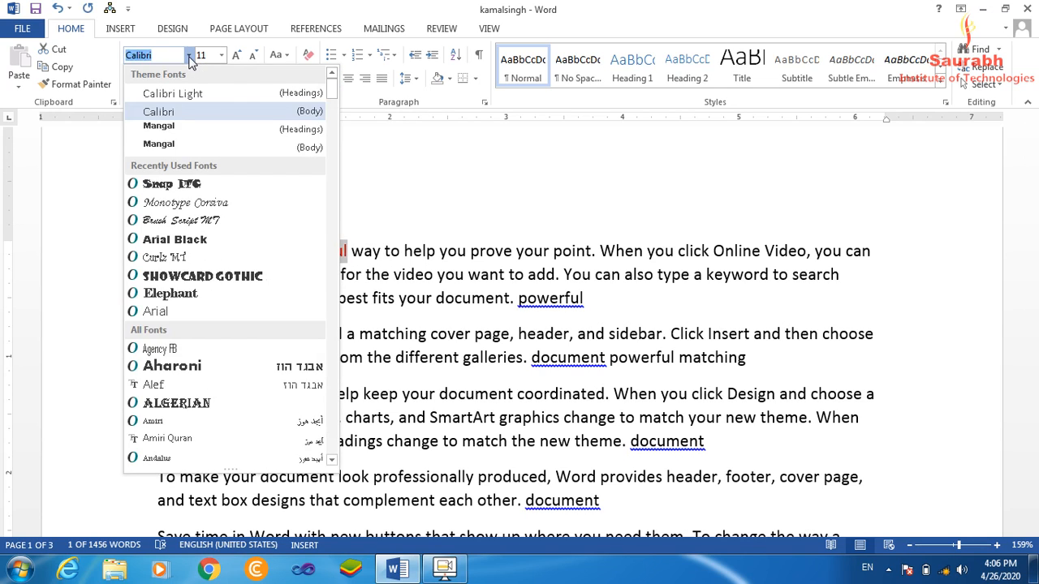
{"action": "left_click", "coordinate": [189, 186]}
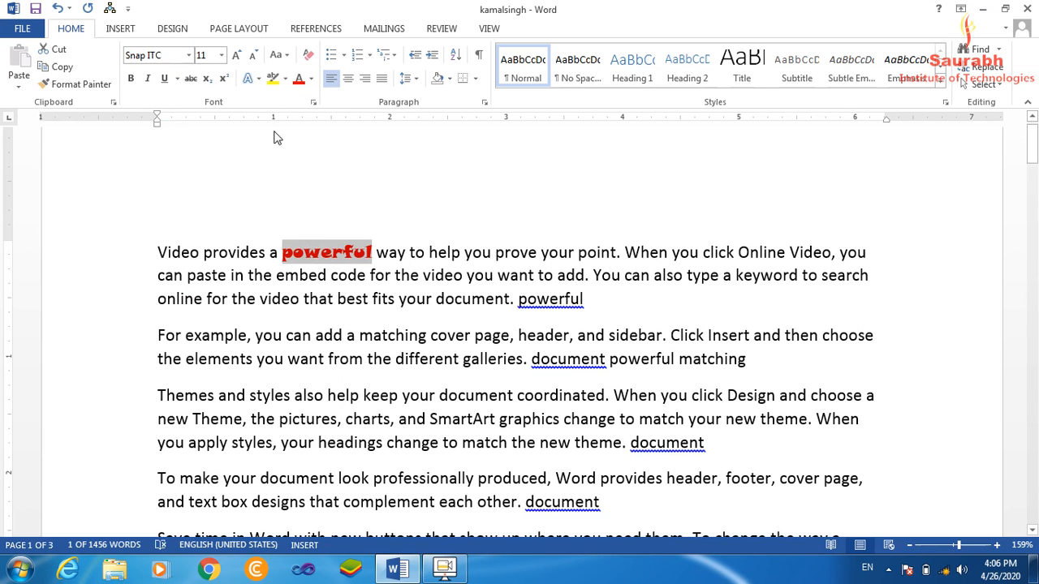
{"action": "left_click", "coordinate": [222, 55]}
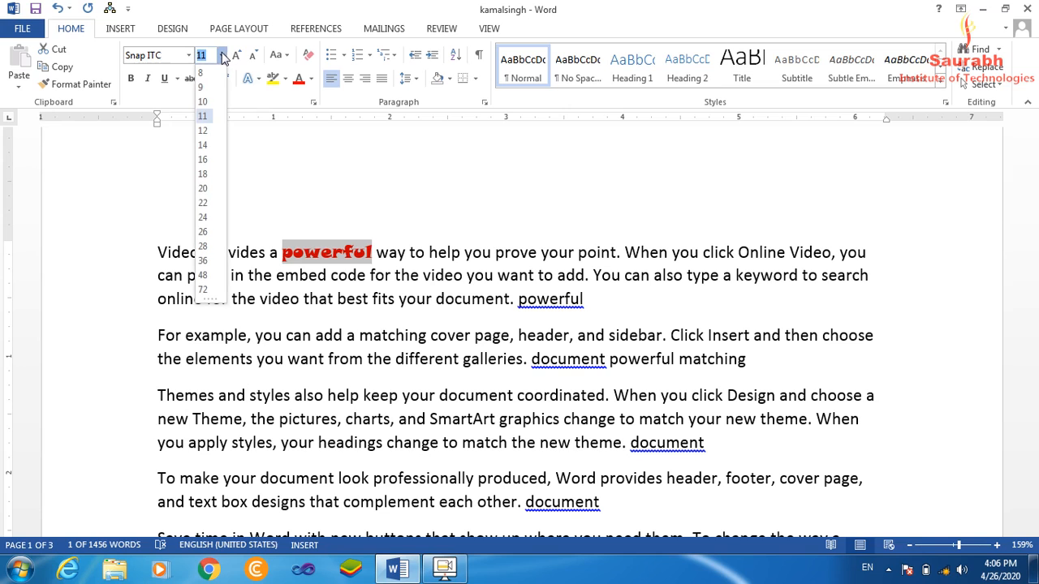
{"action": "left_click", "coordinate": [203, 160]}
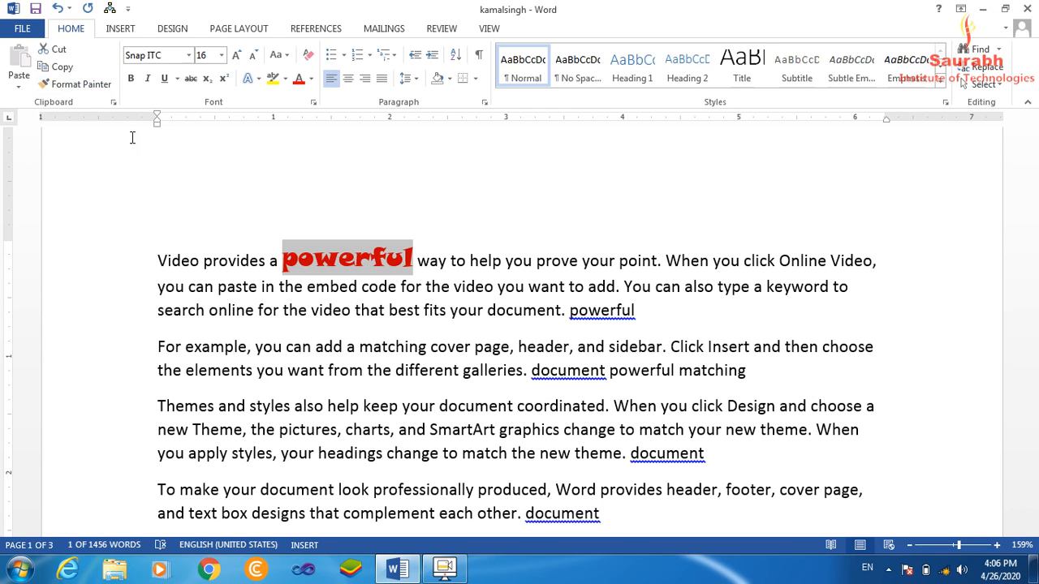
{"action": "left_click", "coordinate": [277, 316]}
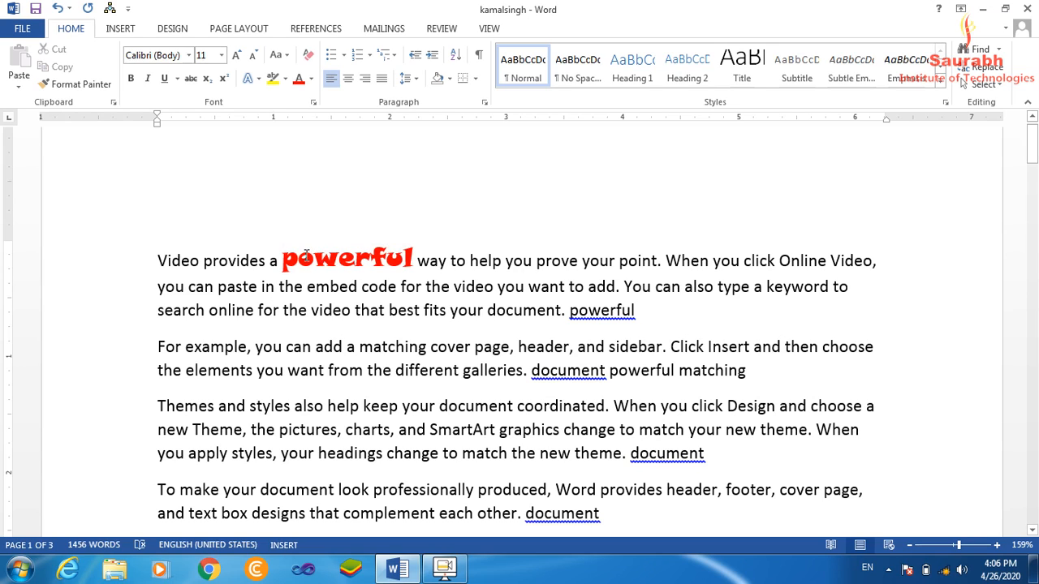
Copy the formatting of the red "powerful" onto "matching" in the second paragraph with Format Painter.
{"action": "left_click_drag", "start_coordinate": [283, 258], "coordinate": [414, 257]}
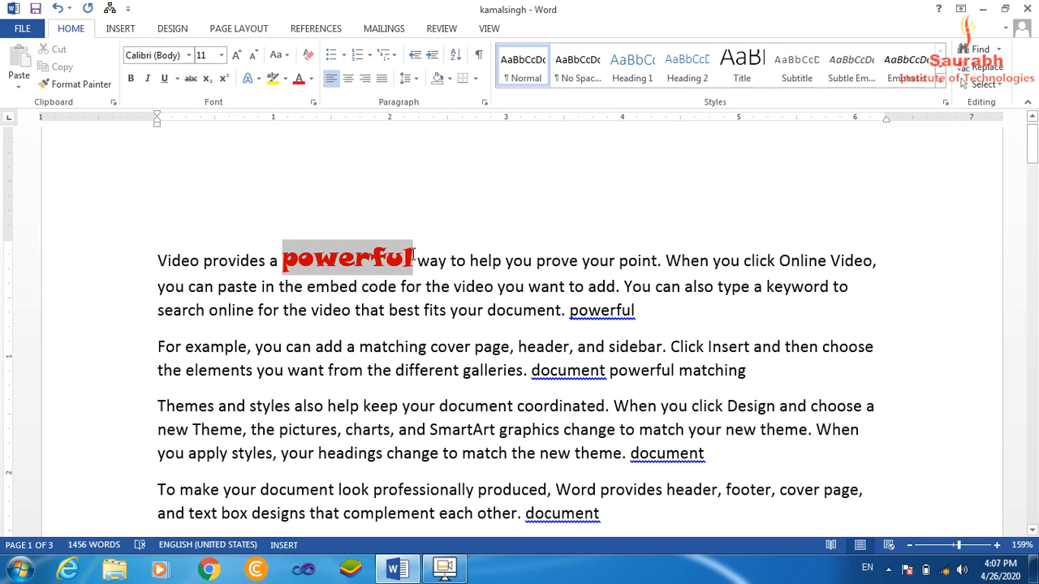
{"action": "left_click", "coordinate": [81, 87]}
{"action": "left_click", "coordinate": [81, 88]}
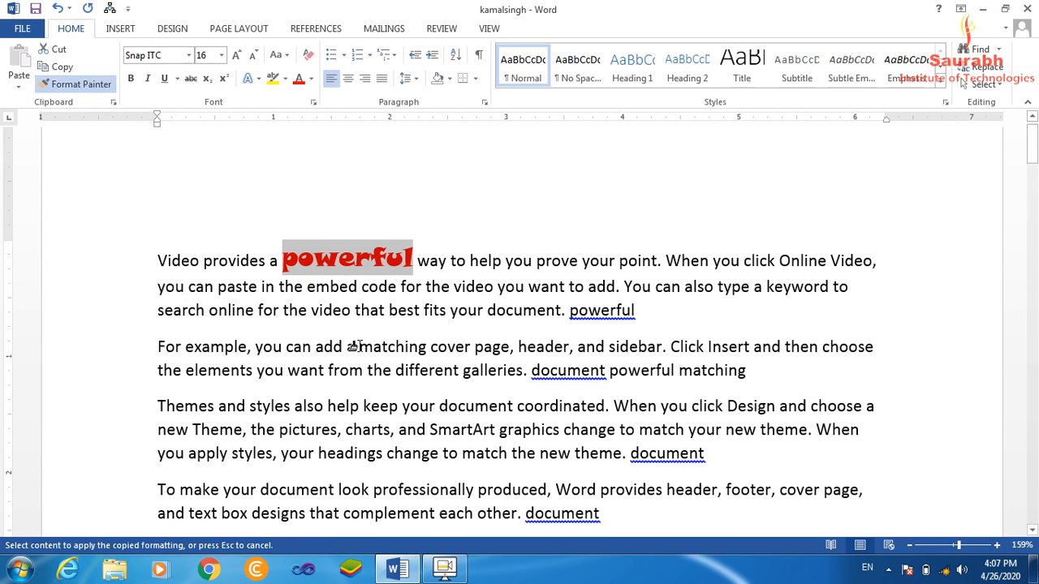
{"action": "left_click_drag", "start_coordinate": [355, 346], "coordinate": [430, 347]}
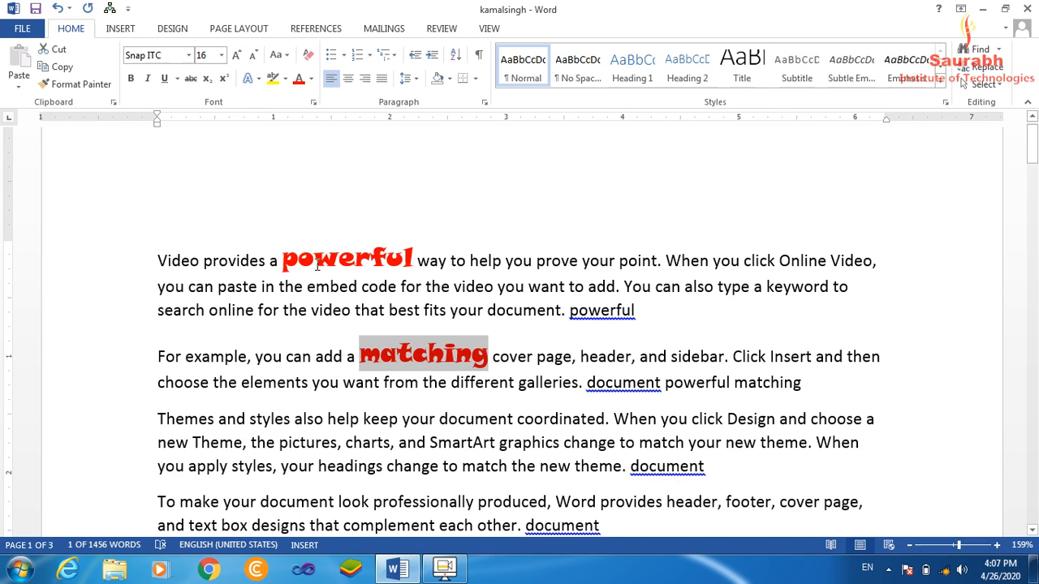
Apply the formatting of the red "powerful" to "prove", "page", "document", "Theme" and "graphics" in one continuous Format Painter session.
{"action": "left_click_drag", "start_coordinate": [285, 258], "coordinate": [415, 261]}
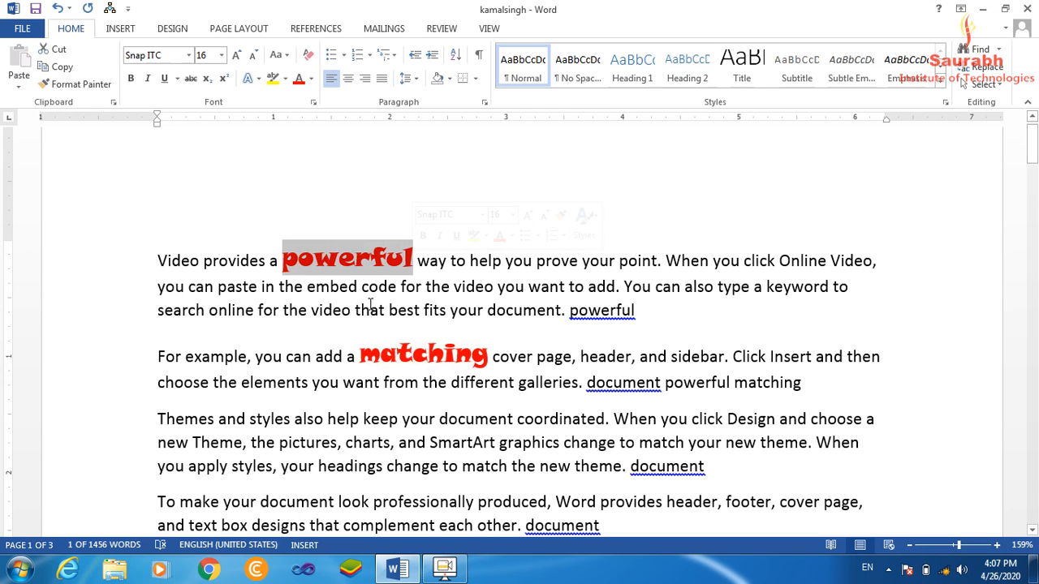
{"action": "left_click", "coordinate": [87, 87]}
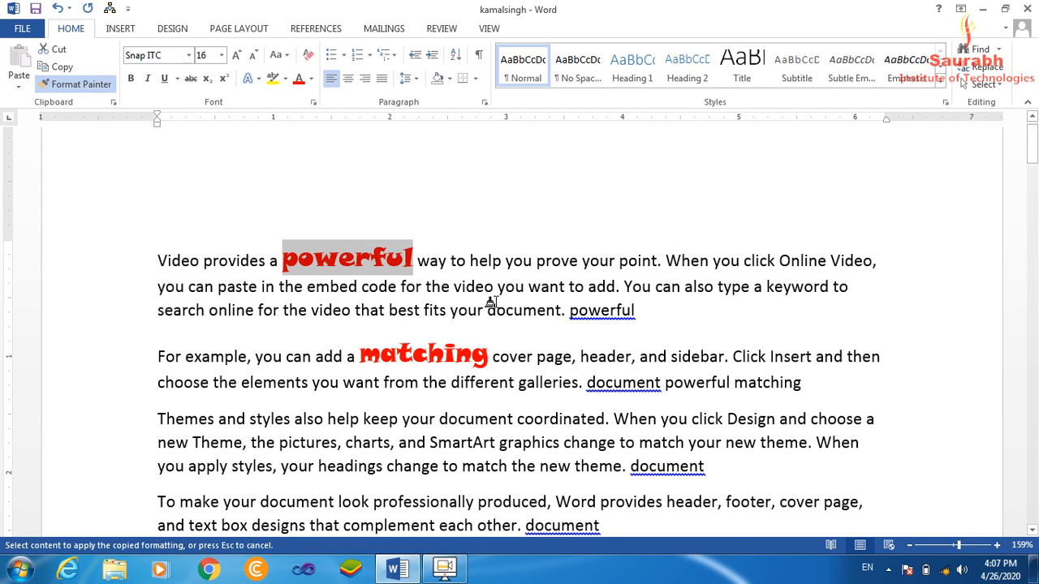
{"action": "left_click", "coordinate": [551, 261]}
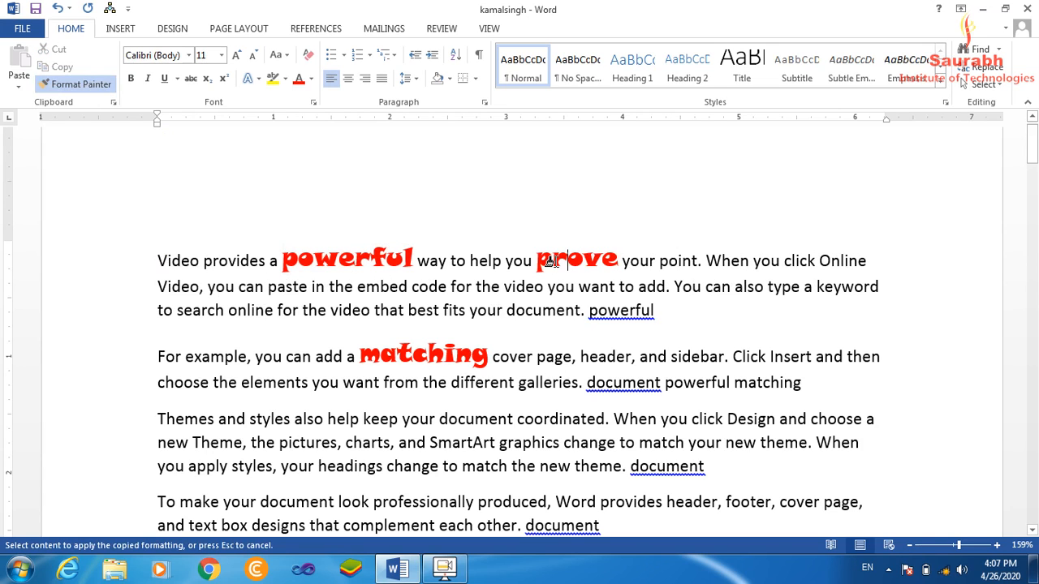
{"action": "left_click", "coordinate": [551, 360]}
{"action": "left_click", "coordinate": [467, 420]}
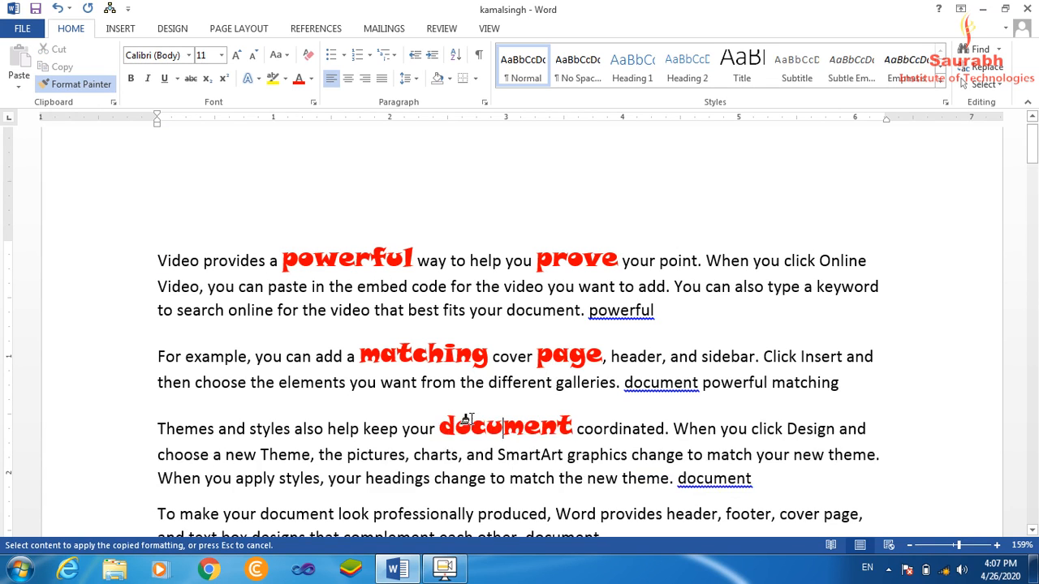
{"action": "left_click", "coordinate": [278, 456]}
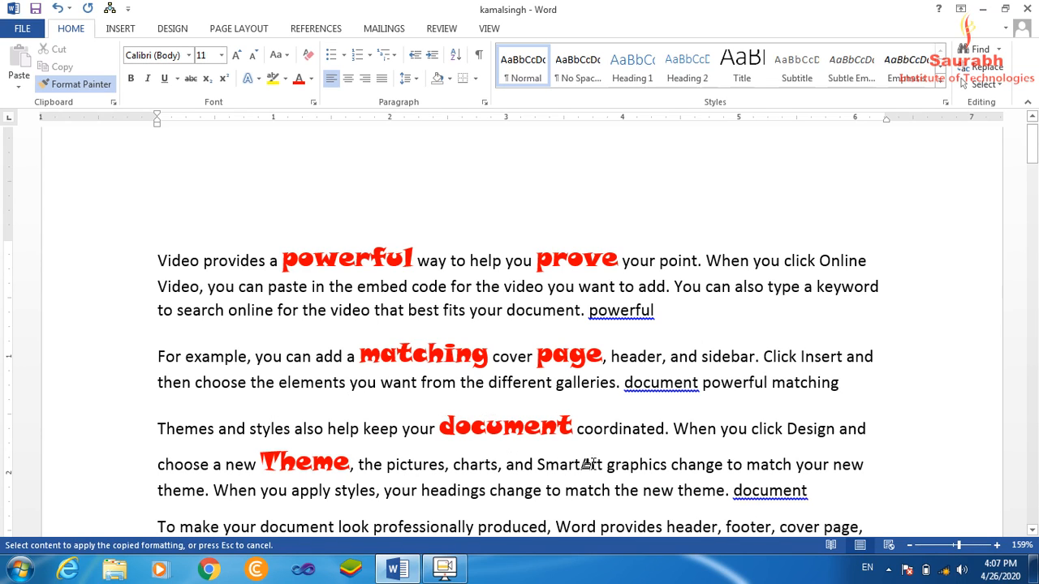
{"action": "left_click", "coordinate": [623, 466]}
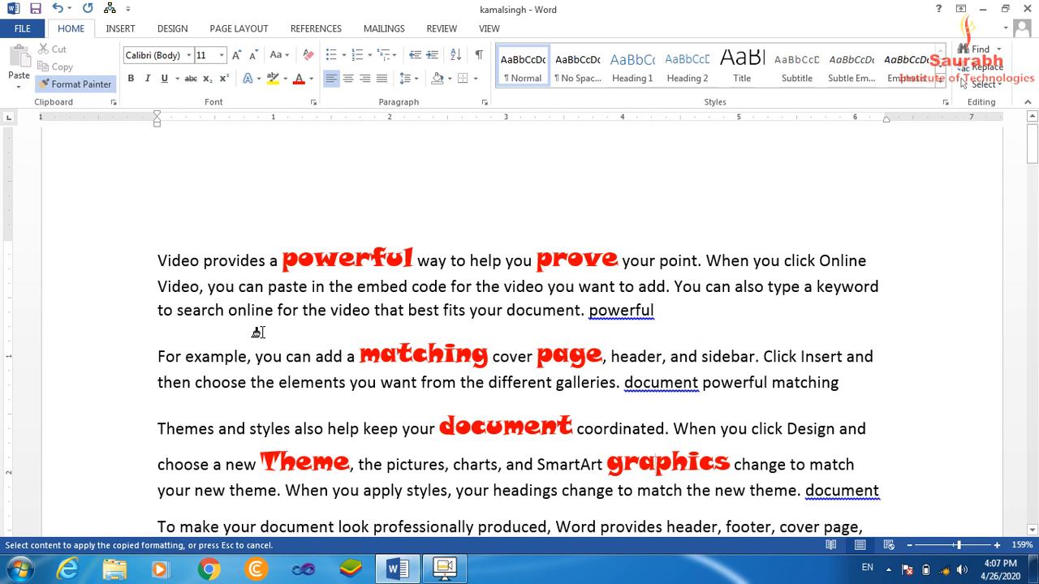
{"action": "key", "text": "Escape"}
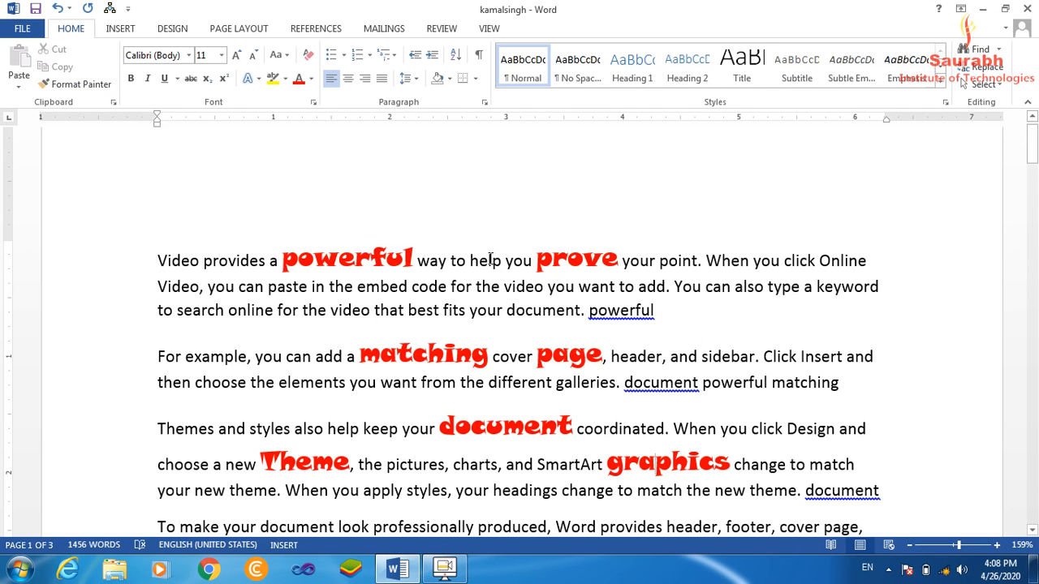
{"action": "left_click", "coordinate": [480, 287]}
{"action": "left_click", "coordinate": [527, 289]}
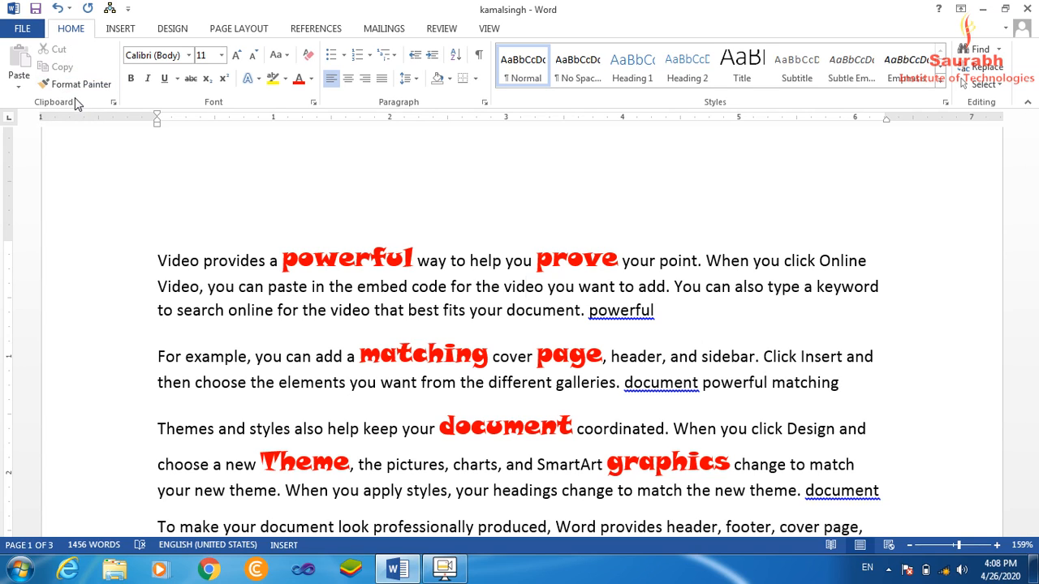
{"action": "left_click", "coordinate": [18, 91]}
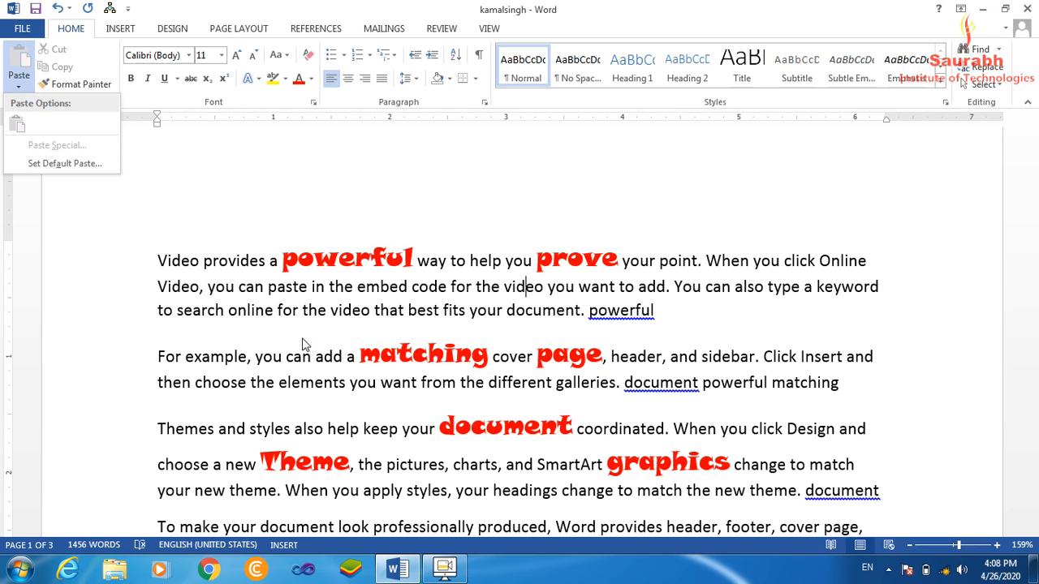
{"action": "left_click", "coordinate": [344, 264]}
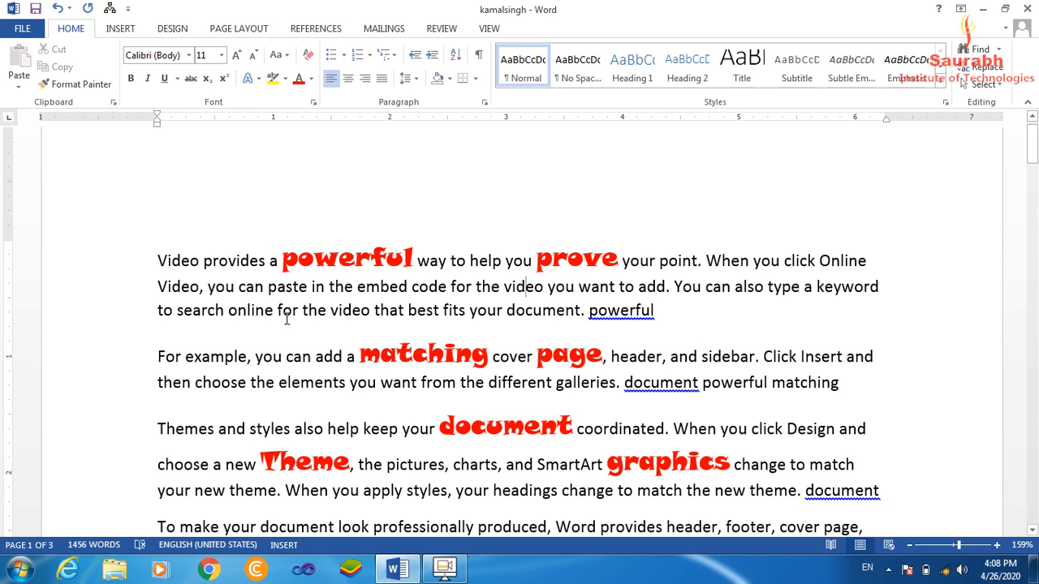
Copy the red "document" from the third paragraph and insert blank lines after the fourth paragraph.
{"action": "scroll", "coordinate": [441, 412], "scroll_direction": "down", "scroll_amount": 3}
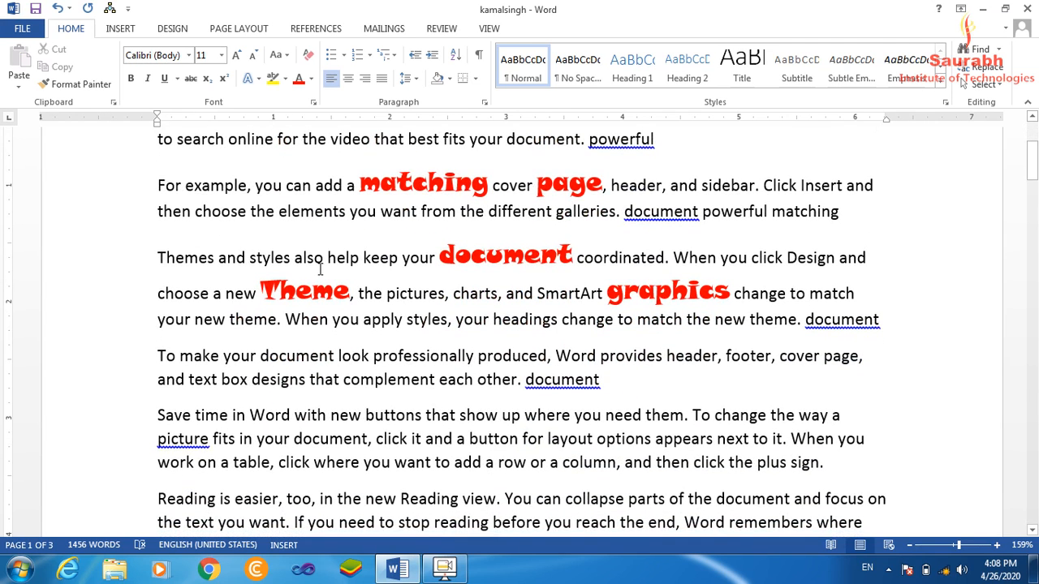
{"action": "left_click_drag", "start_coordinate": [440, 253], "coordinate": [573, 257]}
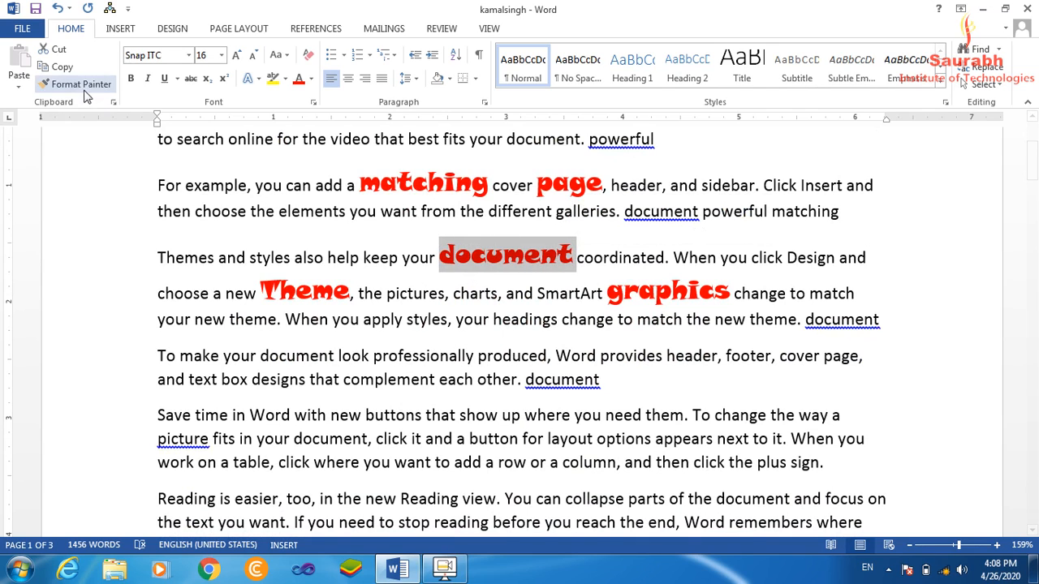
{"action": "left_click", "coordinate": [63, 68]}
{"action": "left_click", "coordinate": [615, 381]}
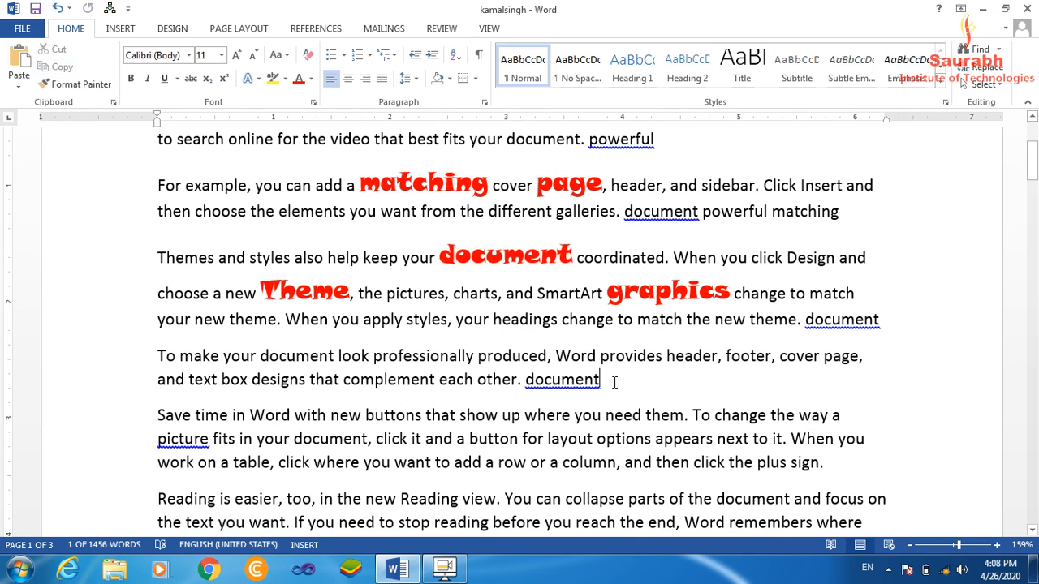
{"action": "key", "text": "Return"}
{"action": "key", "text": "Return"}
{"action": "key", "text": "Return"}
{"action": "key", "text": "Return"}
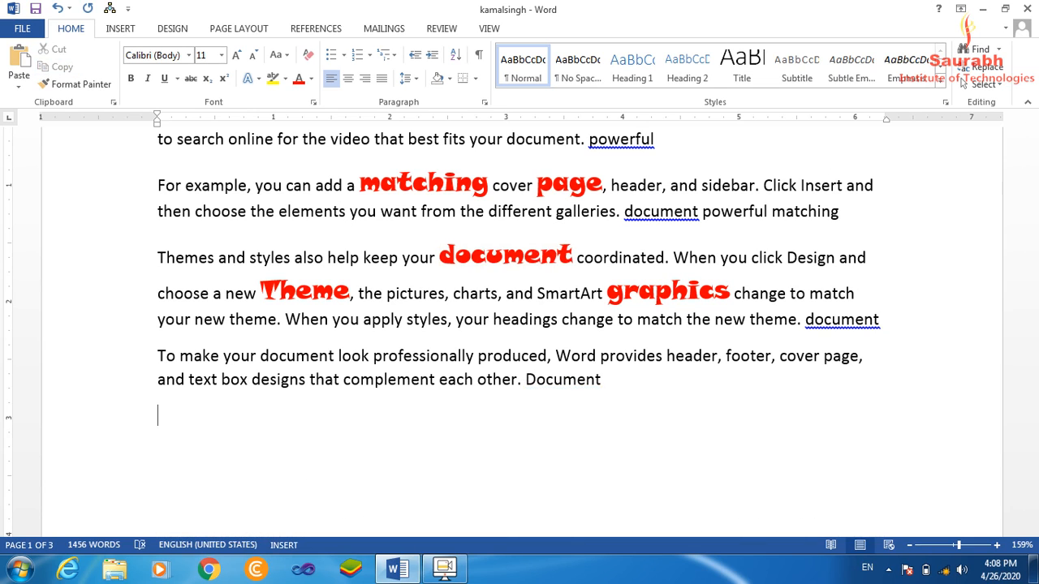
Paste the copied word below the fourth paragraph as a Microsoft Word Document Object using Paste Special.
{"action": "left_click", "coordinate": [16, 85]}
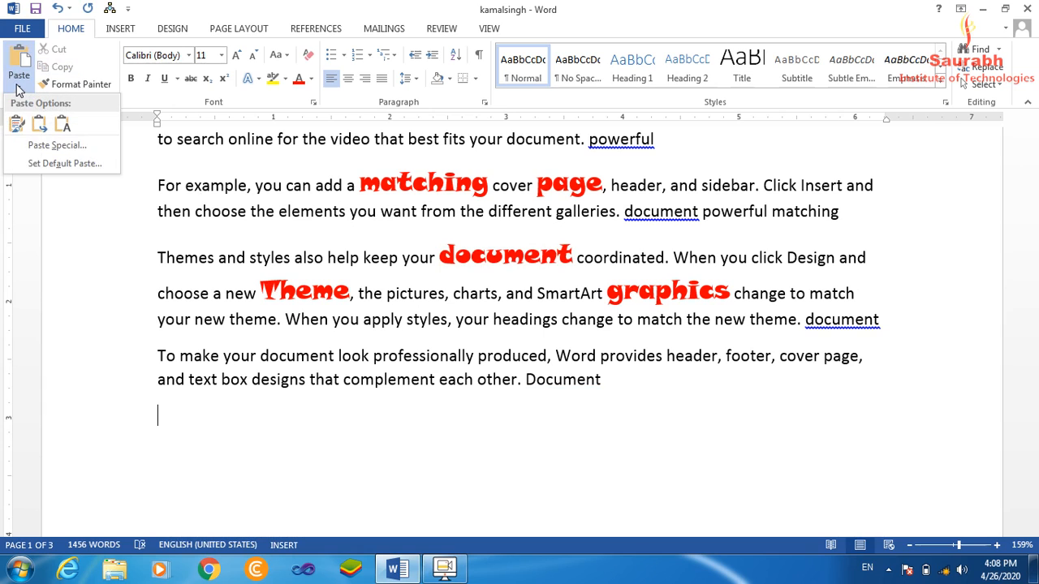
{"action": "left_click", "coordinate": [36, 146]}
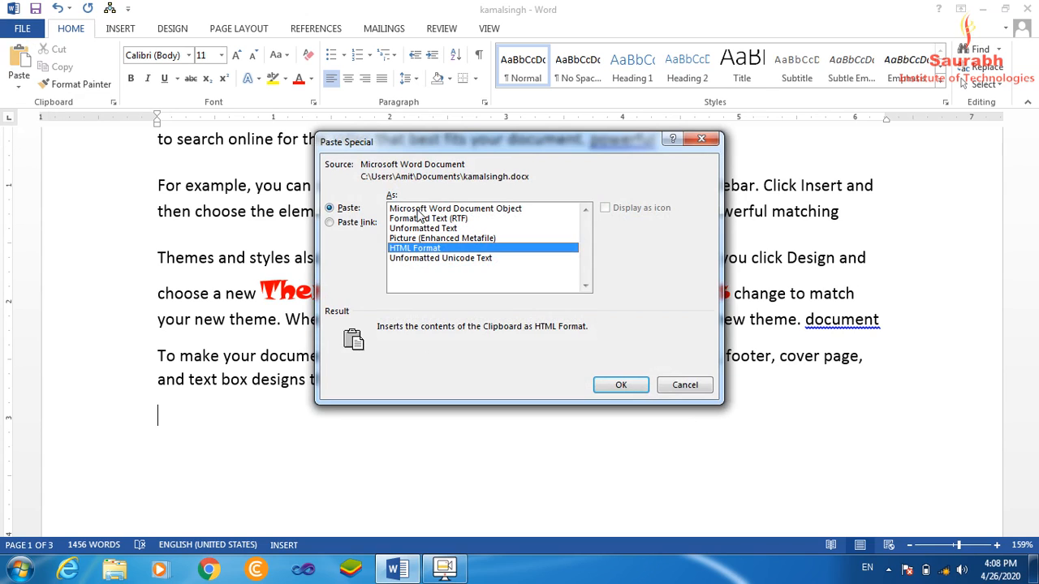
{"action": "left_click", "coordinate": [498, 210]}
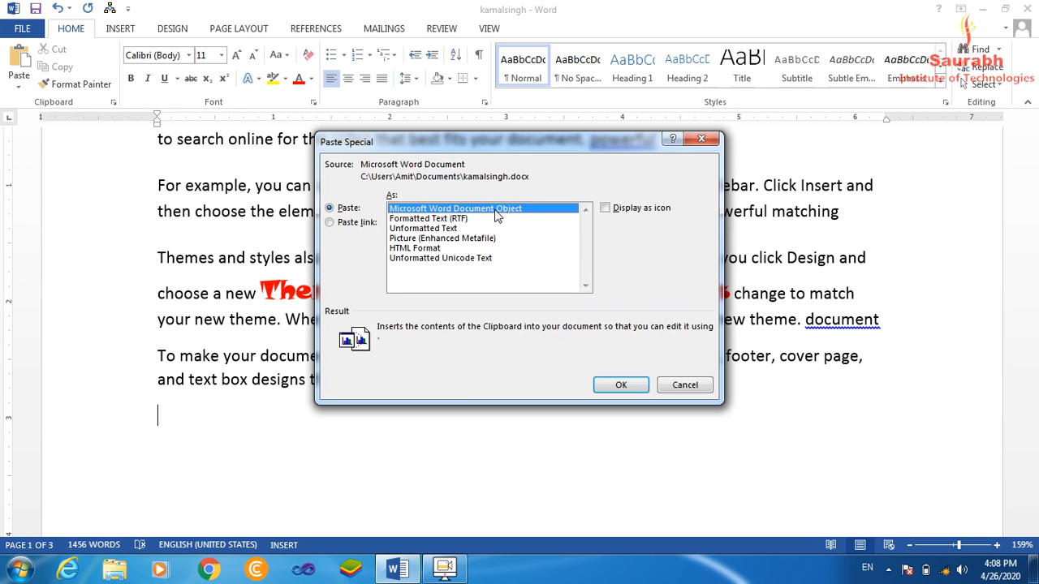
{"action": "left_click", "coordinate": [619, 384]}
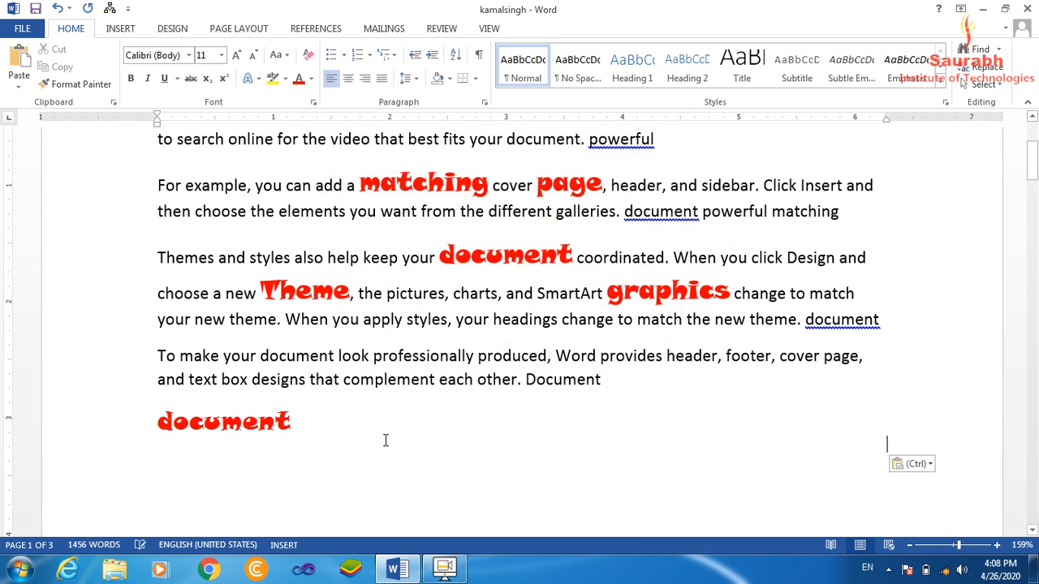
Try to overwrite the pasted "document" object with "h", and undo the replacement.
{"action": "left_click", "coordinate": [270, 421]}
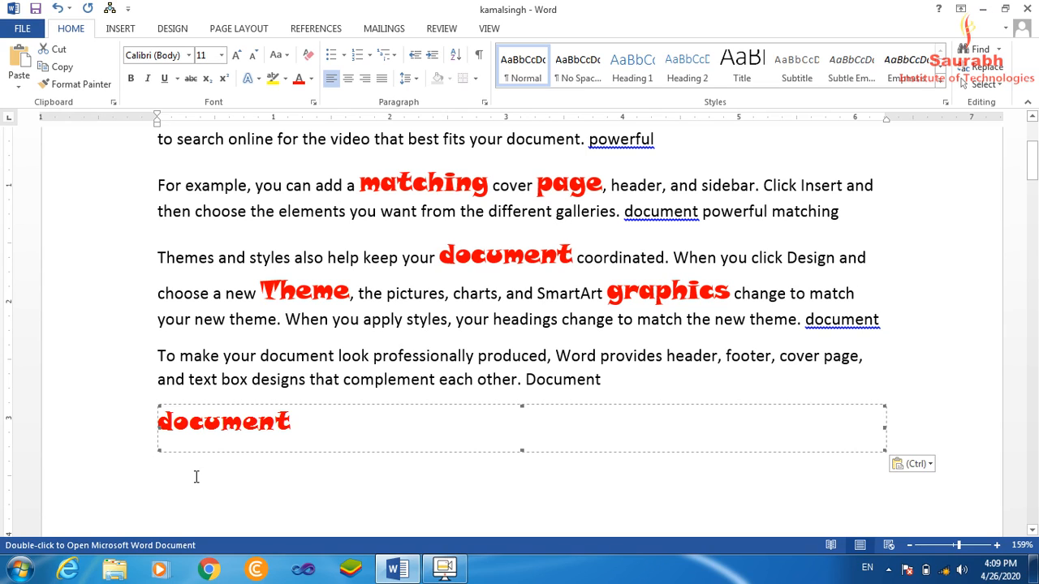
{"action": "type", "text": "h"}
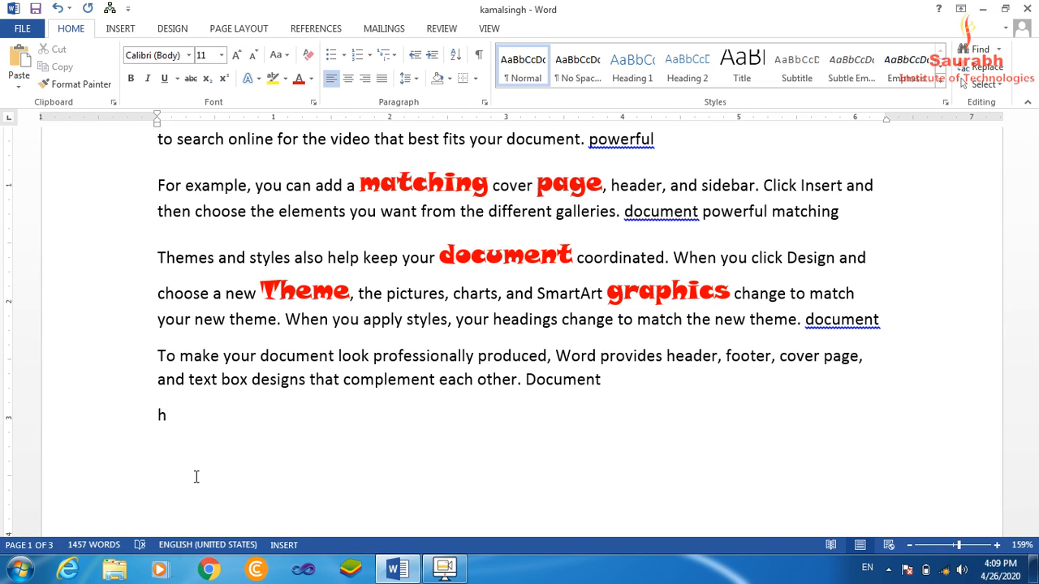
{"action": "left_click", "coordinate": [58, 11]}
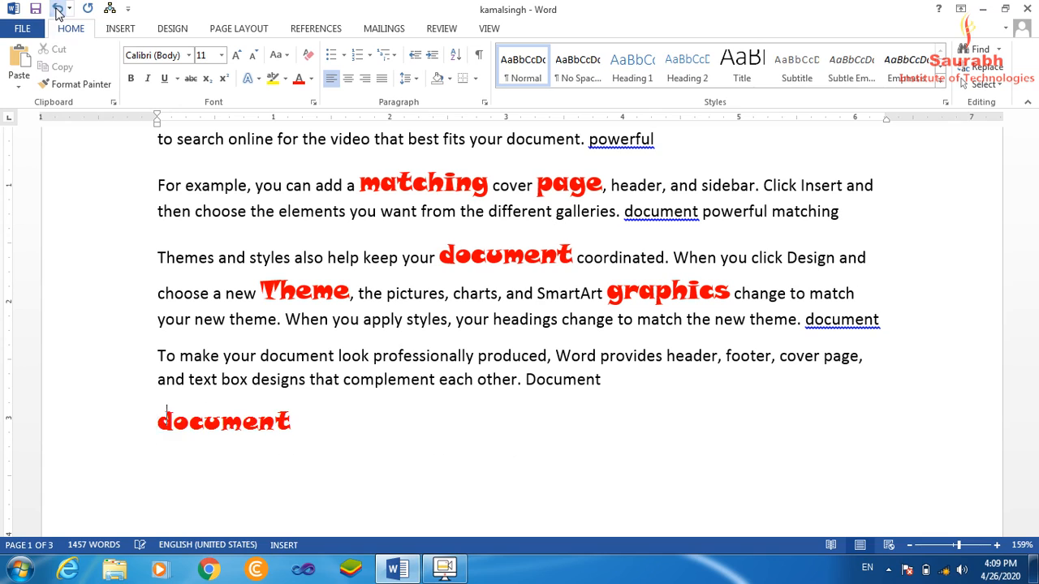
Paste the copied word as Formatted Text (RTF) with Paste Special on a blank line below the "document" object.
{"action": "left_click", "coordinate": [167, 487]}
{"action": "left_click", "coordinate": [19, 85]}
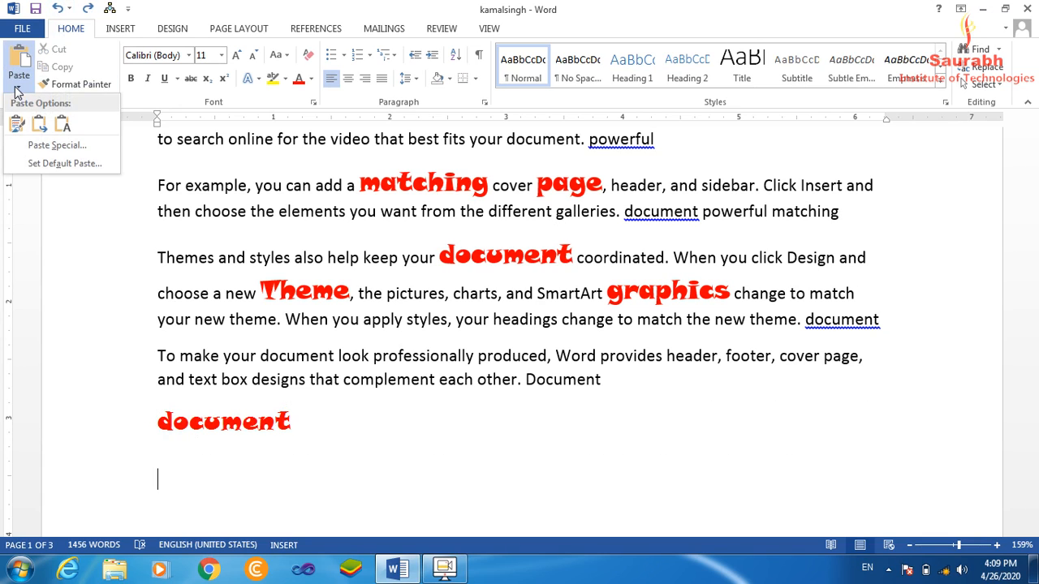
{"action": "left_click", "coordinate": [33, 146]}
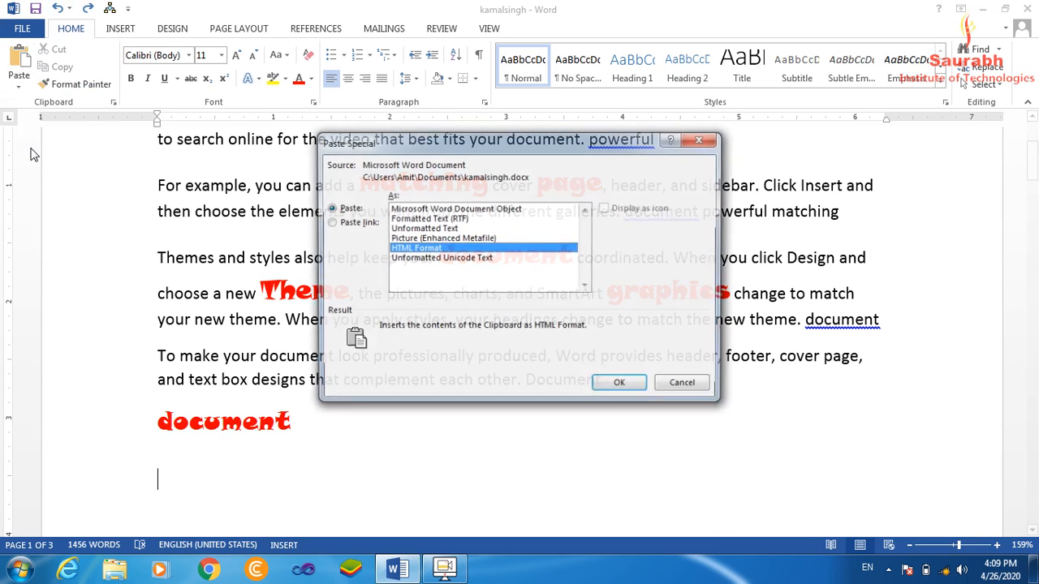
{"action": "left_click", "coordinate": [437, 220]}
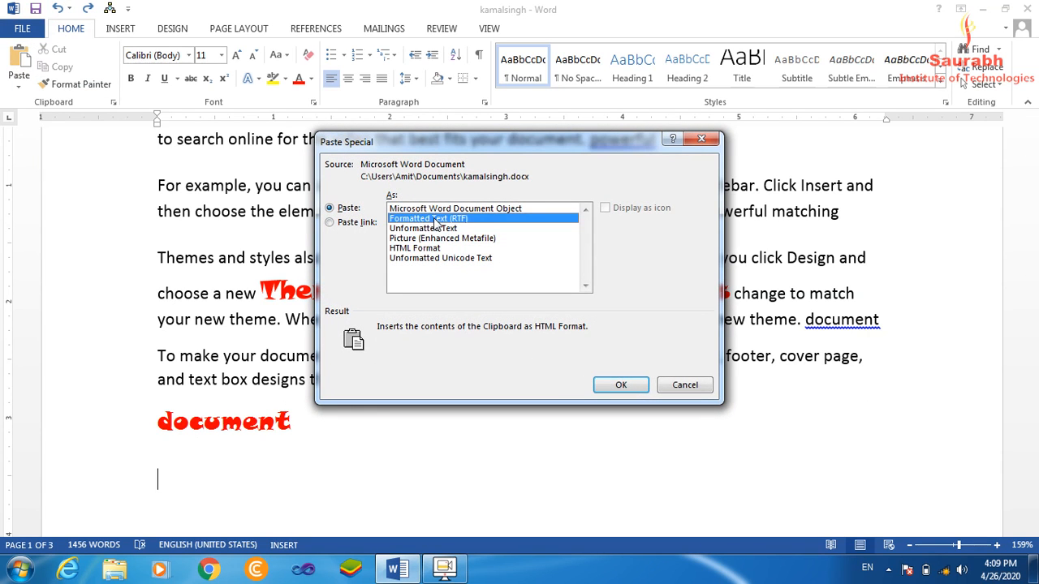
{"action": "left_click", "coordinate": [622, 386]}
{"action": "scroll", "coordinate": [458, 474], "scroll_direction": "down", "scroll_amount": 3}
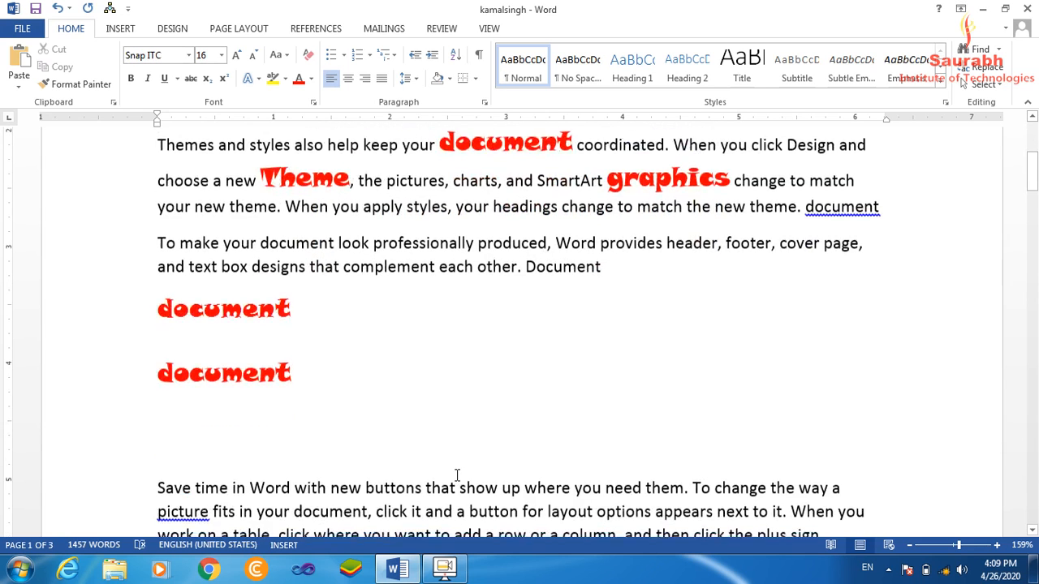
{"action": "scroll", "coordinate": [457, 475], "scroll_direction": "down", "scroll_amount": 1}
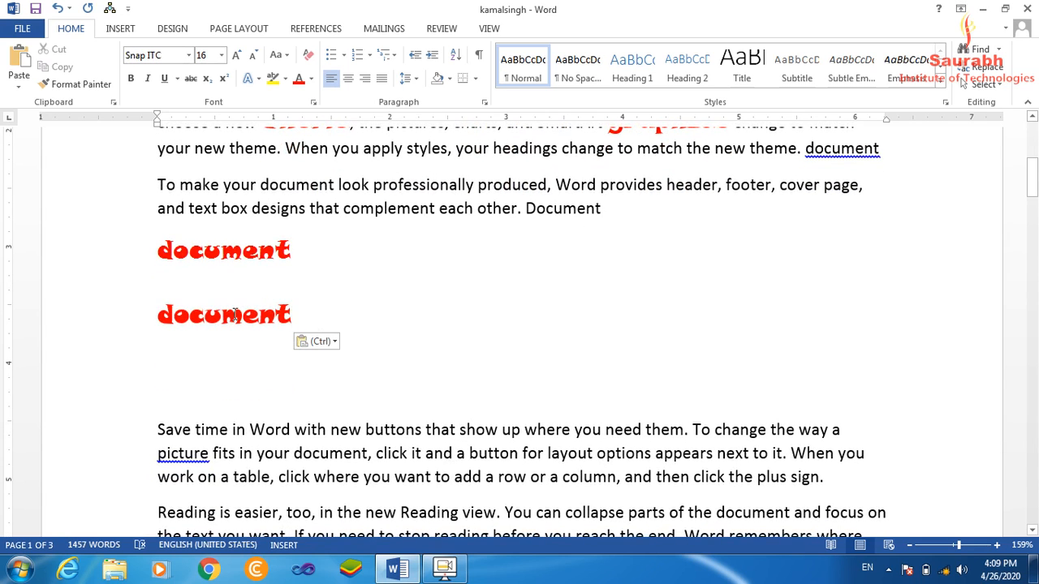
Add a line below the second pasted "document" and paste the copied word there as Unformatted Text using Paste Special.
{"action": "left_click", "coordinate": [242, 316]}
{"action": "key", "text": "Left"}
{"action": "key", "text": "Right"}
{"action": "key", "text": "Right"}
{"action": "key", "text": "Right"}
{"action": "key", "text": "Down"}
{"action": "key", "text": "Return"}
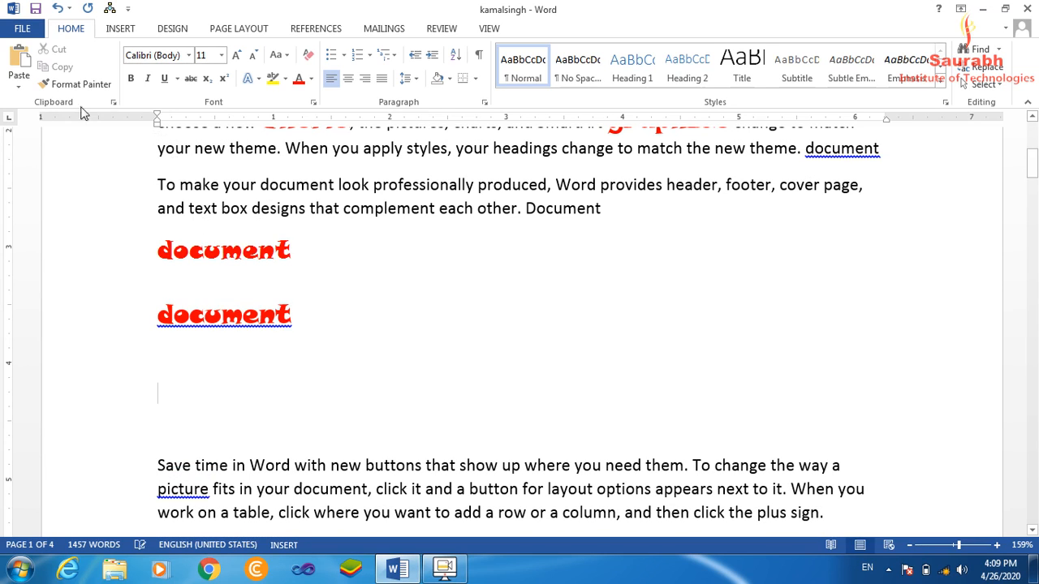
{"action": "left_click", "coordinate": [13, 88]}
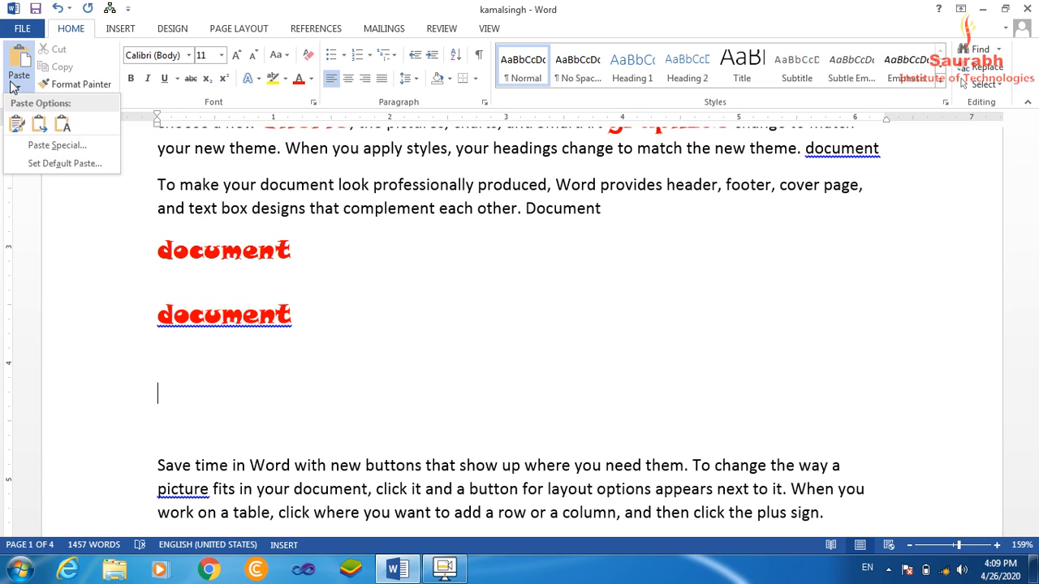
{"action": "left_click", "coordinate": [30, 148]}
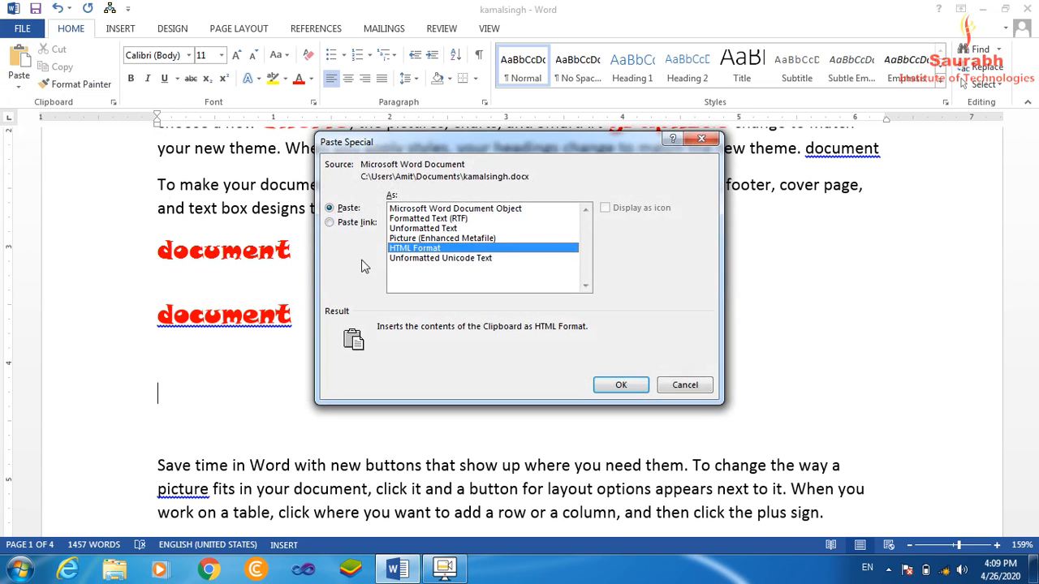
{"action": "left_click", "coordinate": [410, 230]}
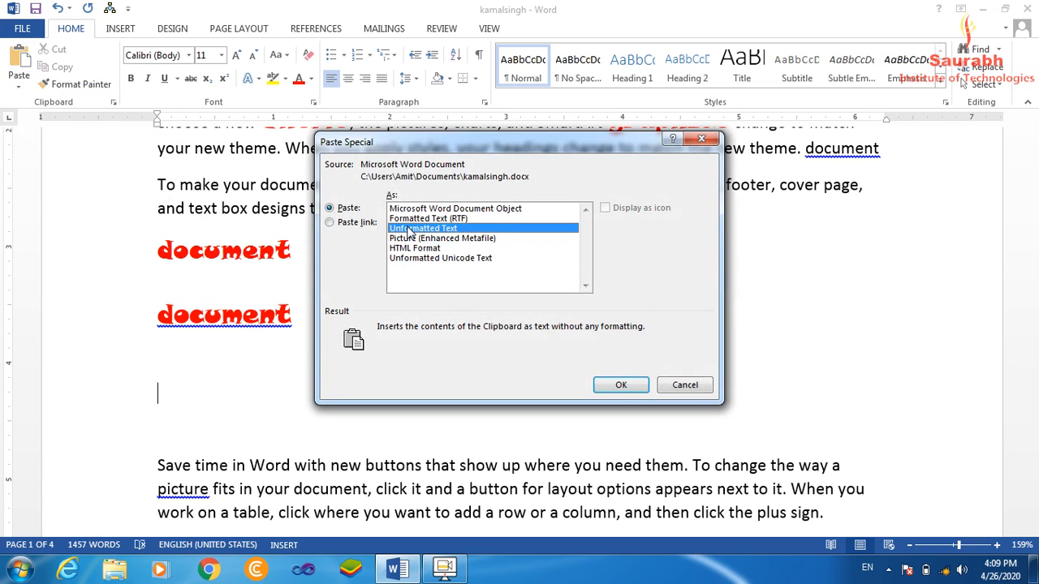
{"action": "left_click", "coordinate": [622, 386]}
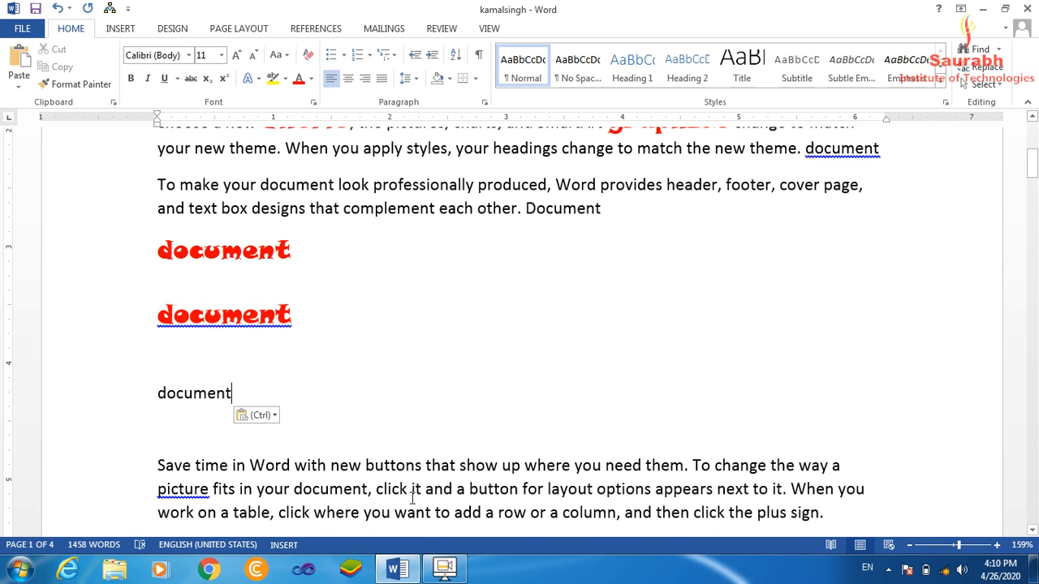
{"action": "left_click", "coordinate": [444, 571]}
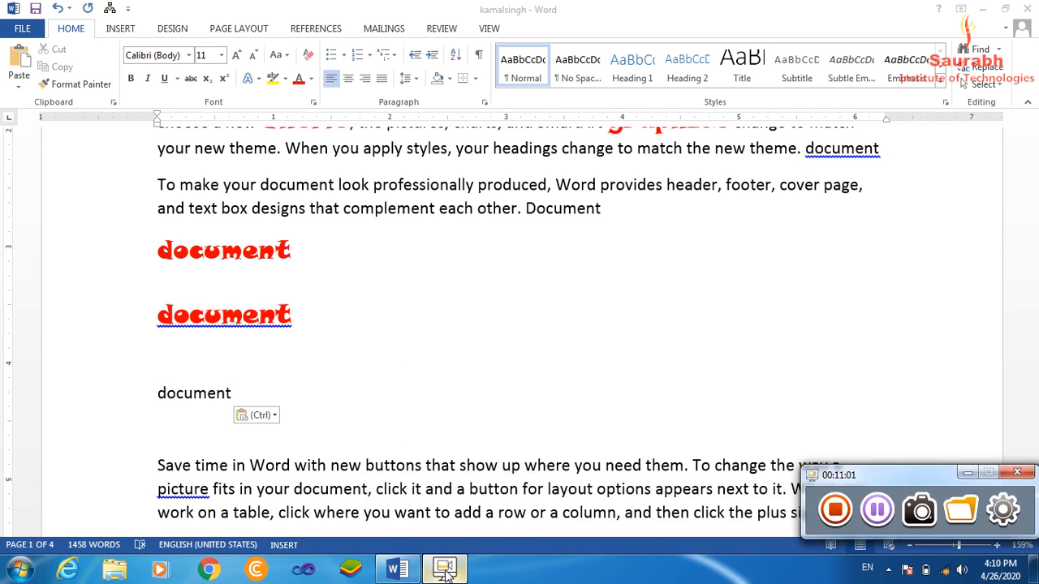